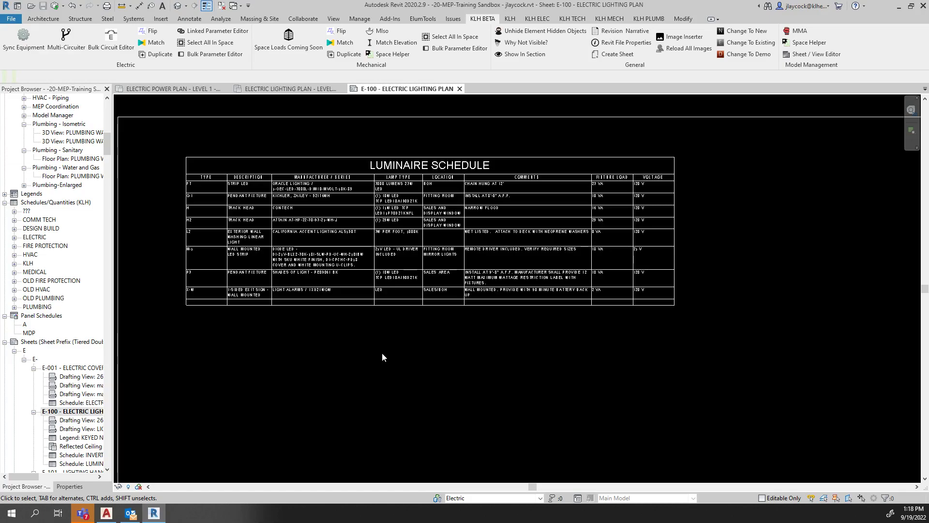
Open the electrical Bulk Parameter Editor and maximize its window
click(211, 54)
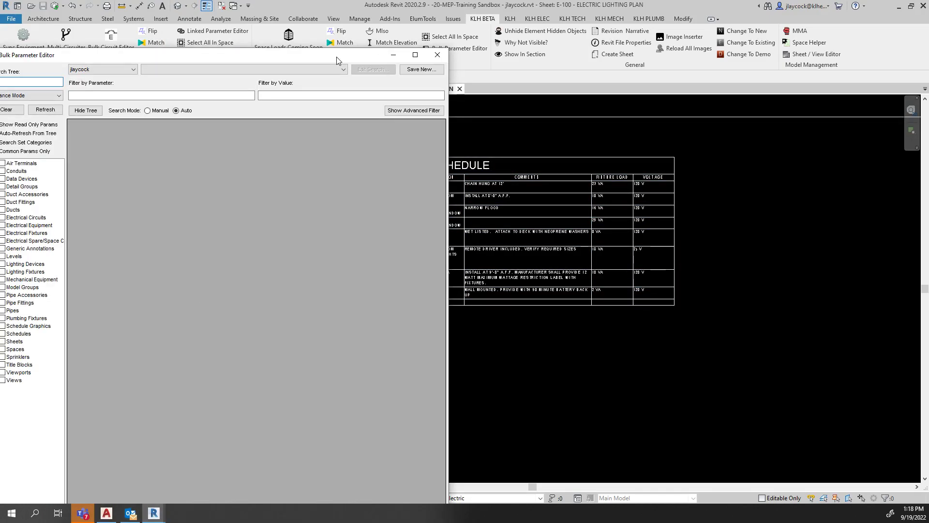
drag(330, 58, 487, 61)
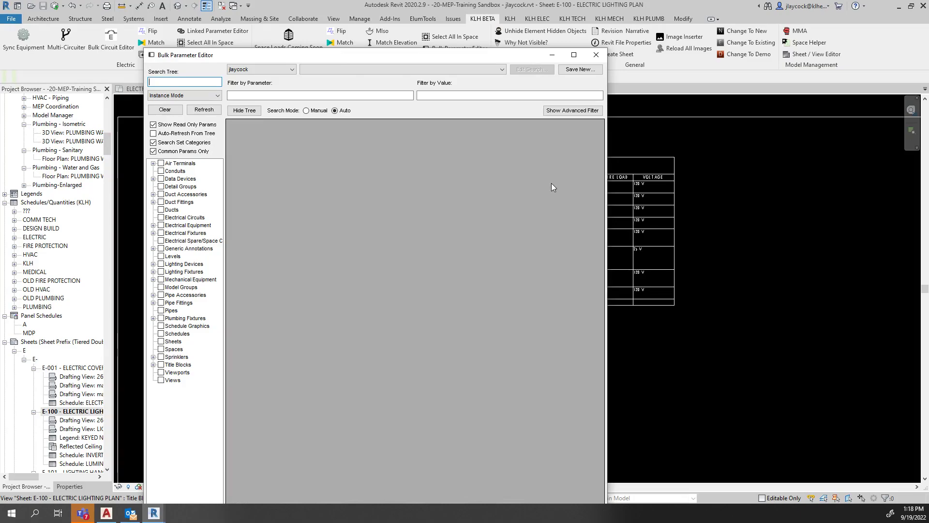
double_click(378, 59)
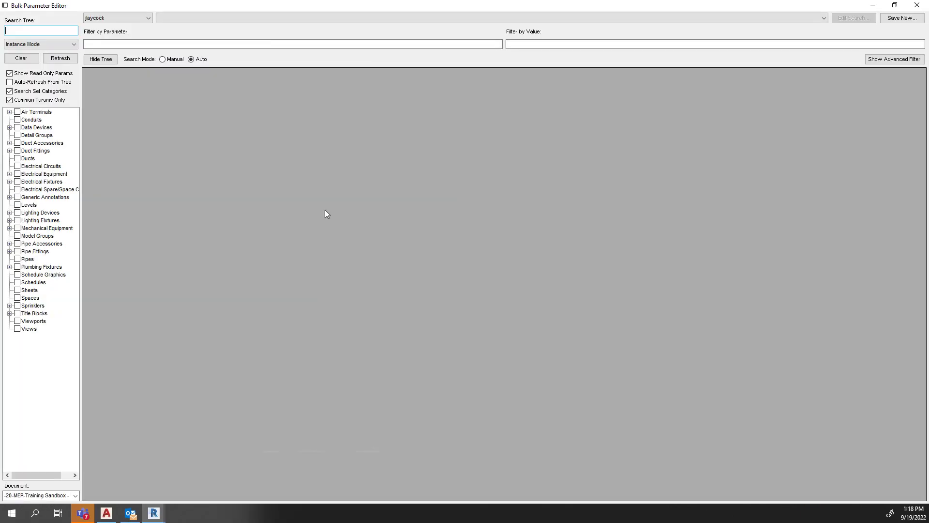
click(72, 44)
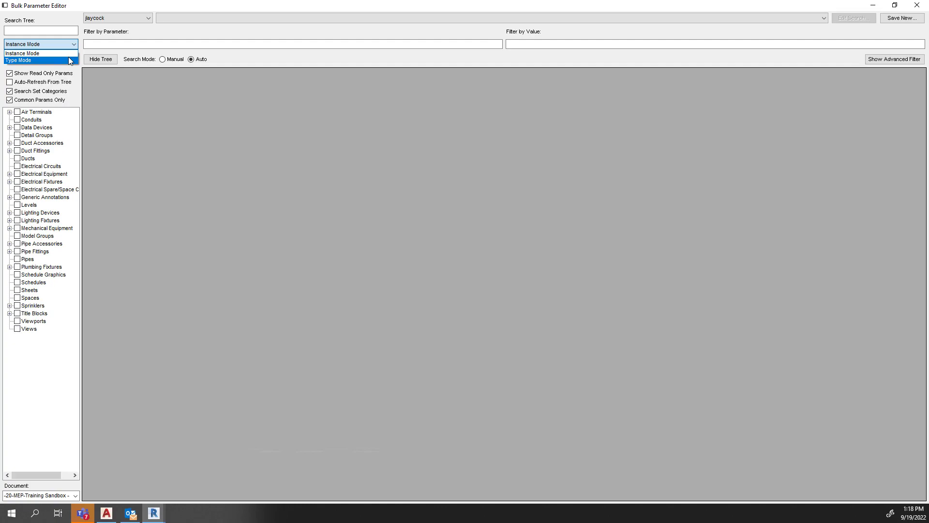
click(149, 190)
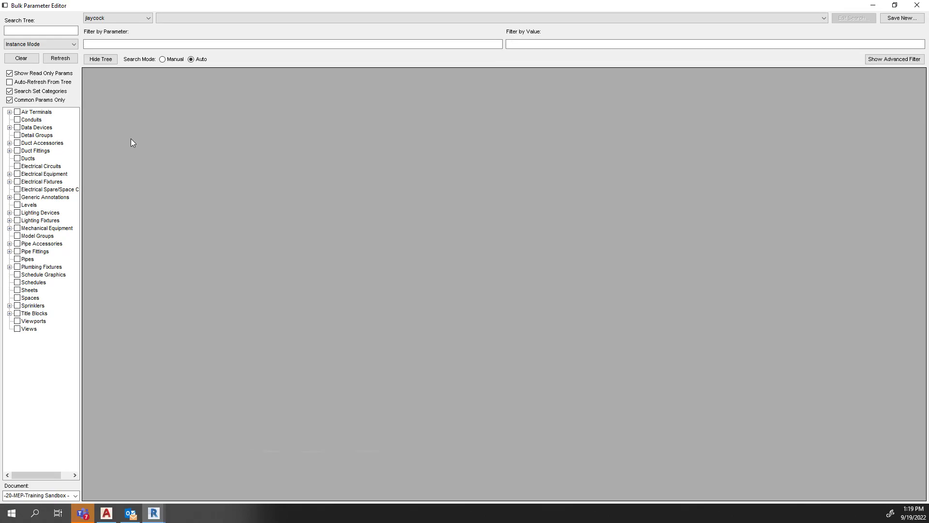
click(75, 495)
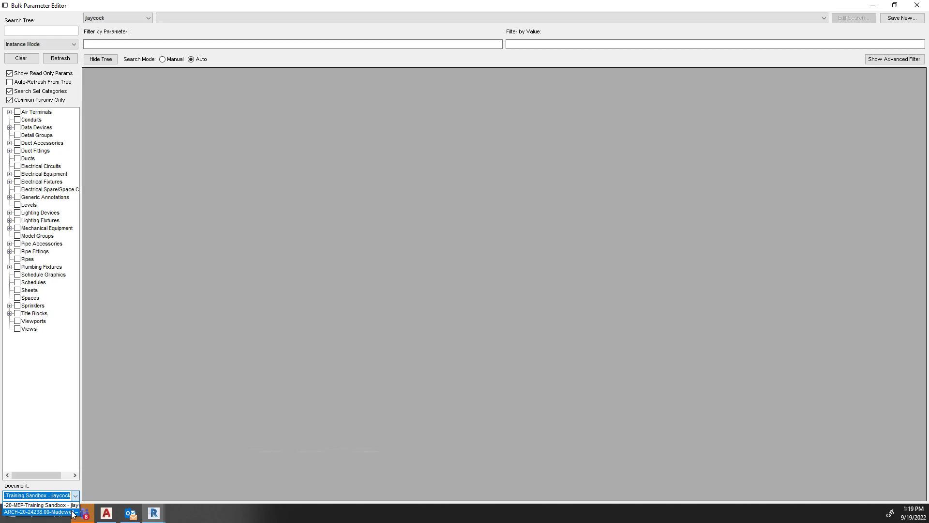
click(179, 403)
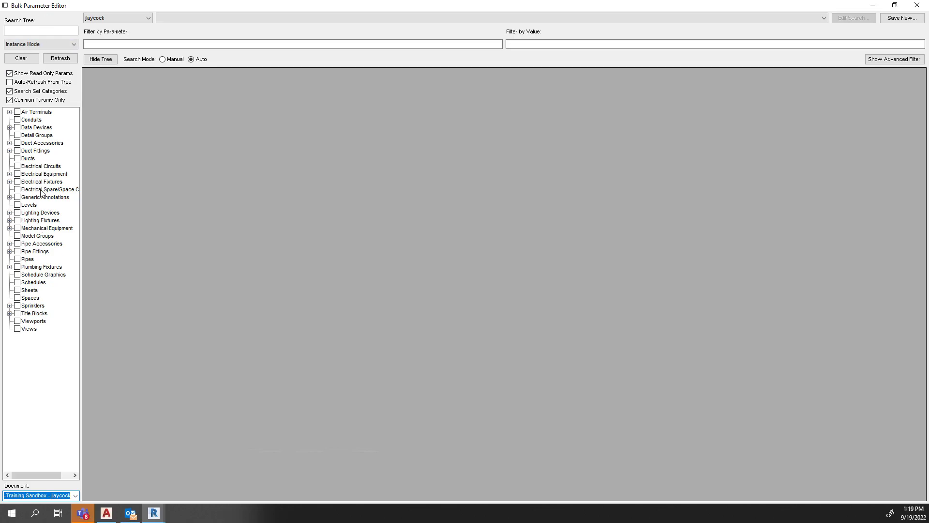
Include the Lighting Fixtures category in the element tree and expand it to view its families and the Downlights types
click(18, 221)
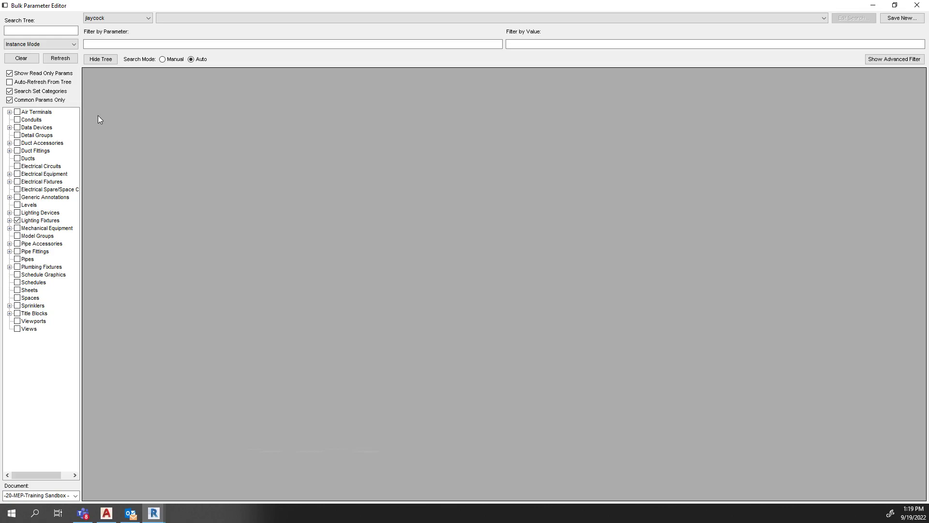
click(9, 221)
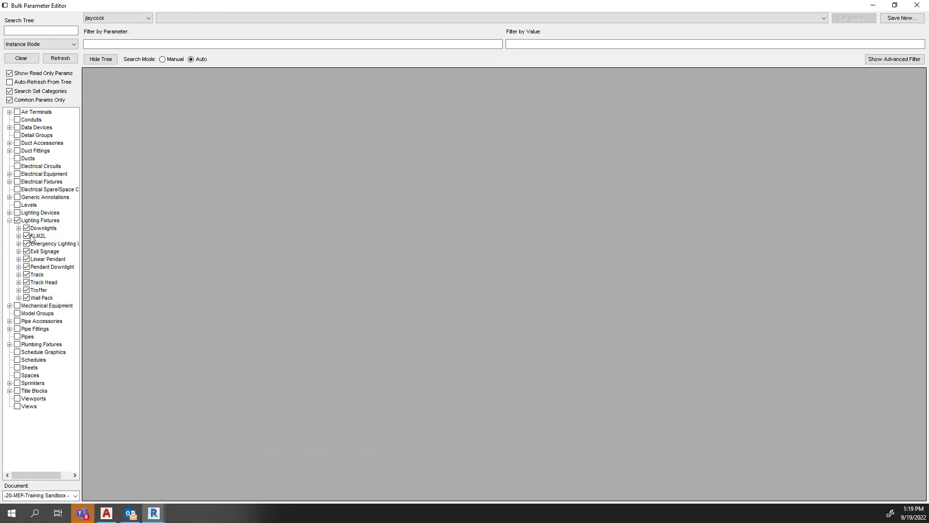
click(19, 228)
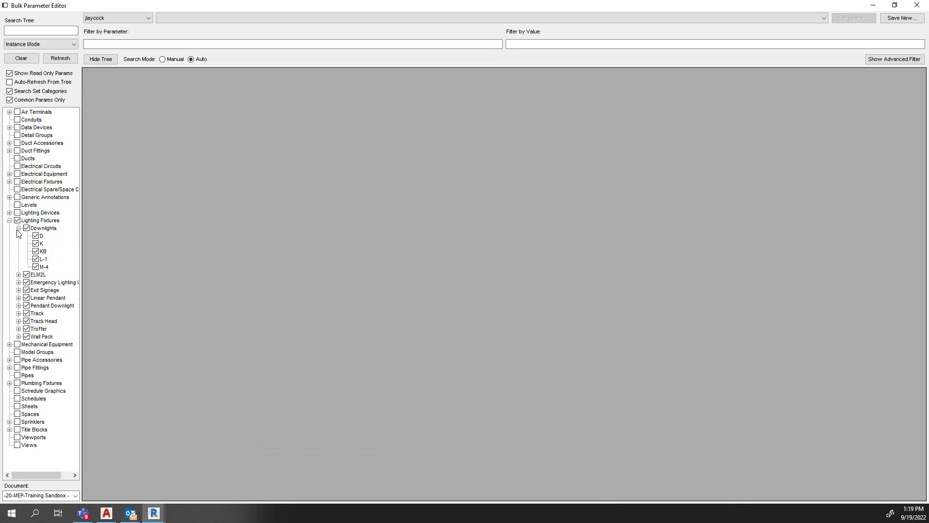
click(18, 228)
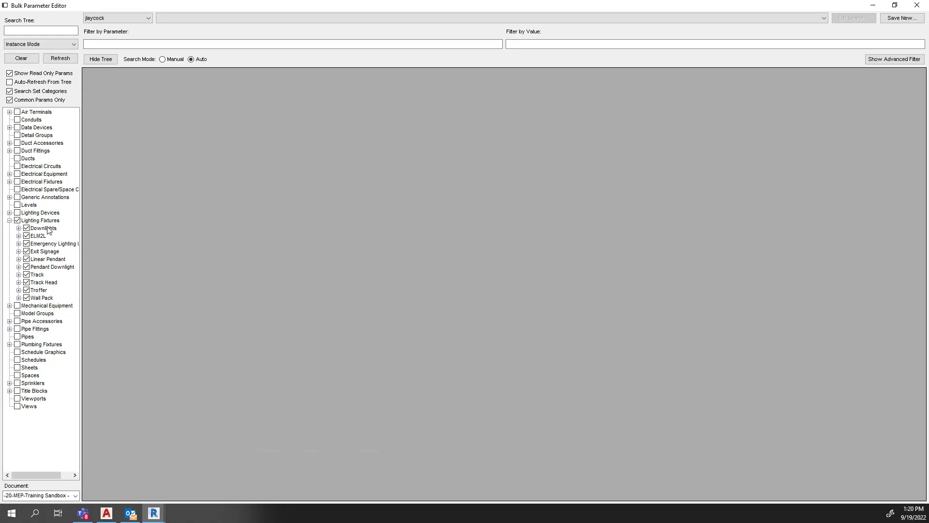
click(45, 221)
click(52, 212)
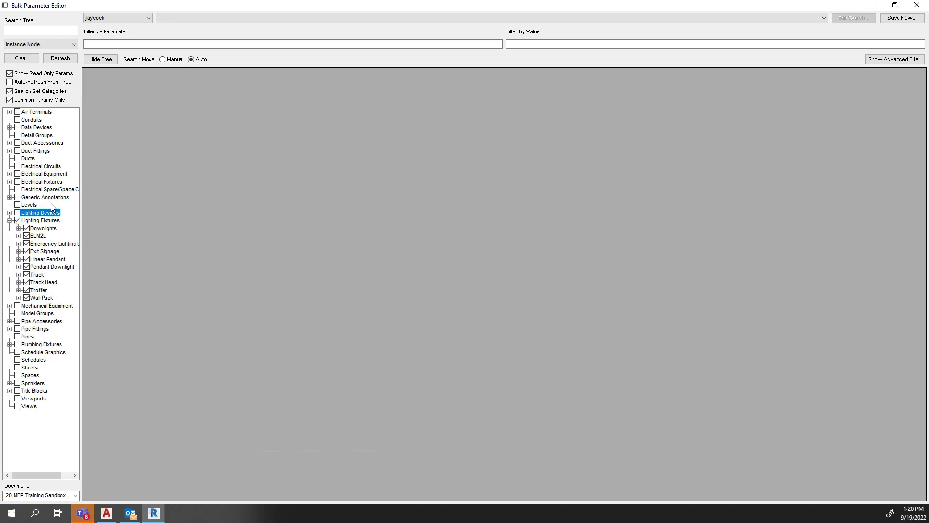
click(48, 181)
click(48, 175)
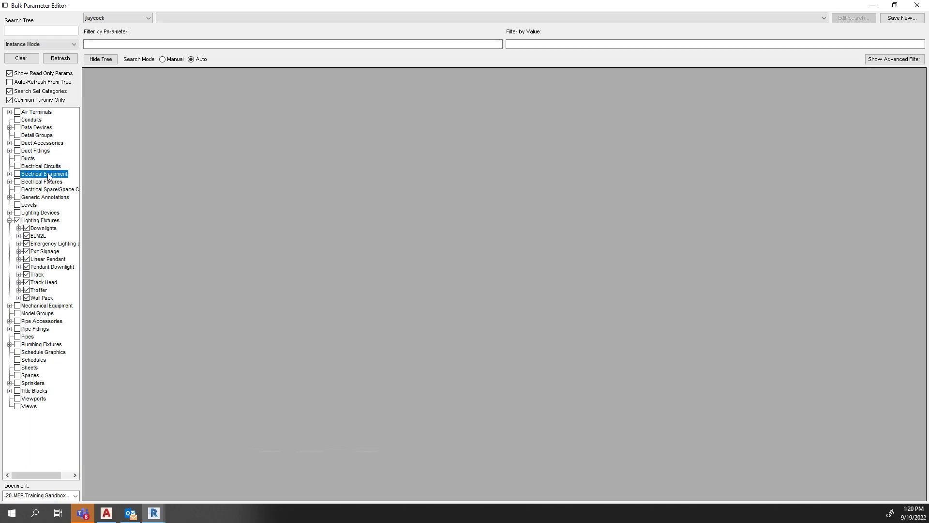
click(49, 167)
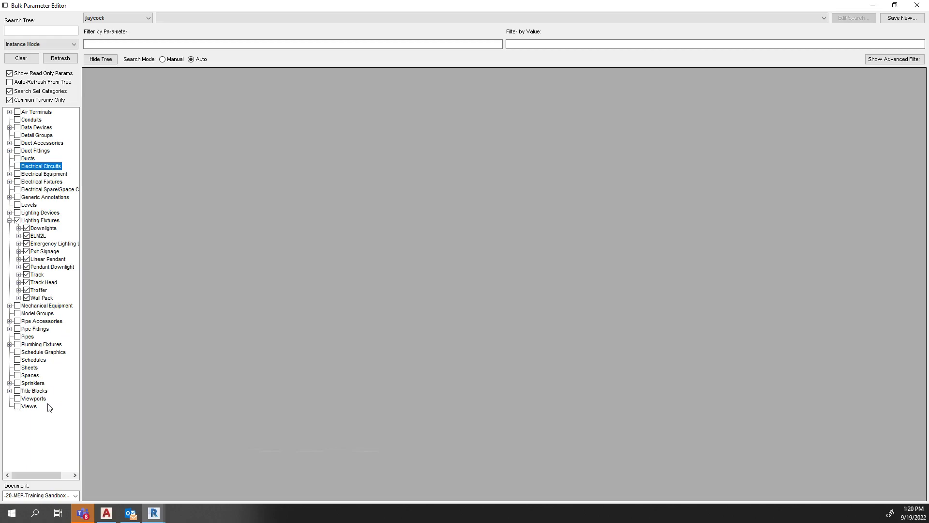
click(30, 367)
click(31, 375)
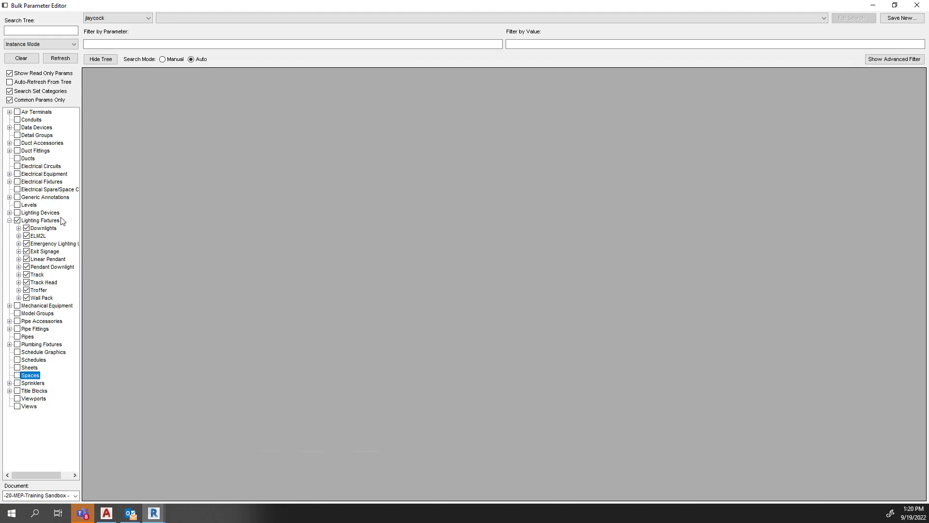
click(54, 220)
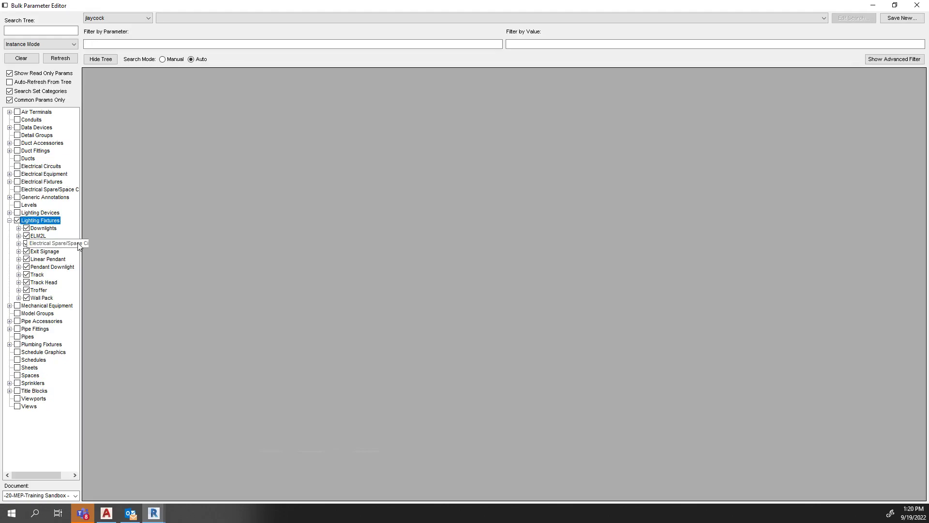
Load the checked lighting fixtures into the parameter table and look over their rows and columns
click(68, 62)
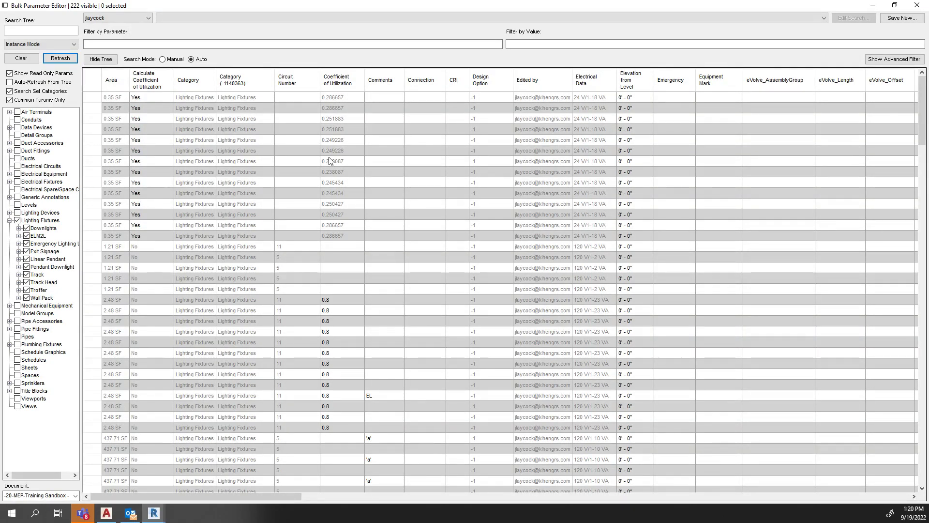
drag(255, 498, 223, 488)
scroll(290, 317, down, 10)
scroll(290, 318, up, 10)
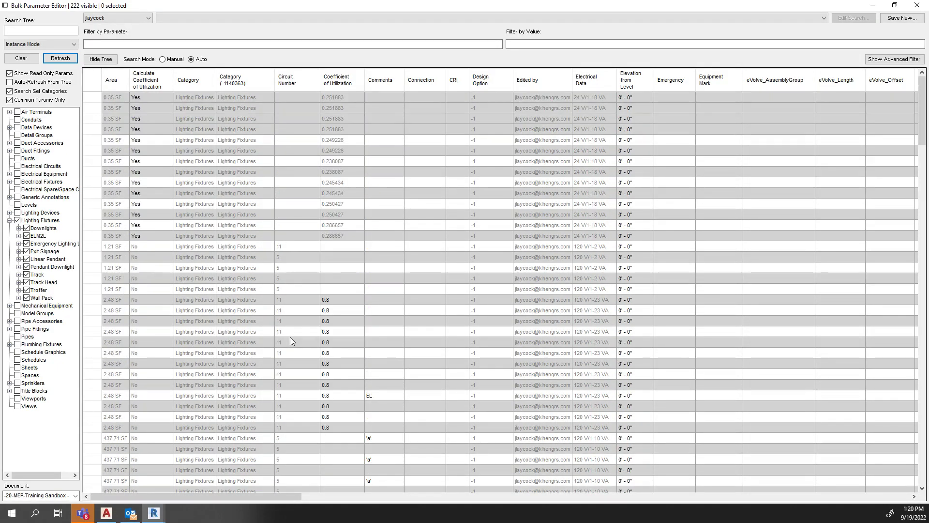
click(249, 100)
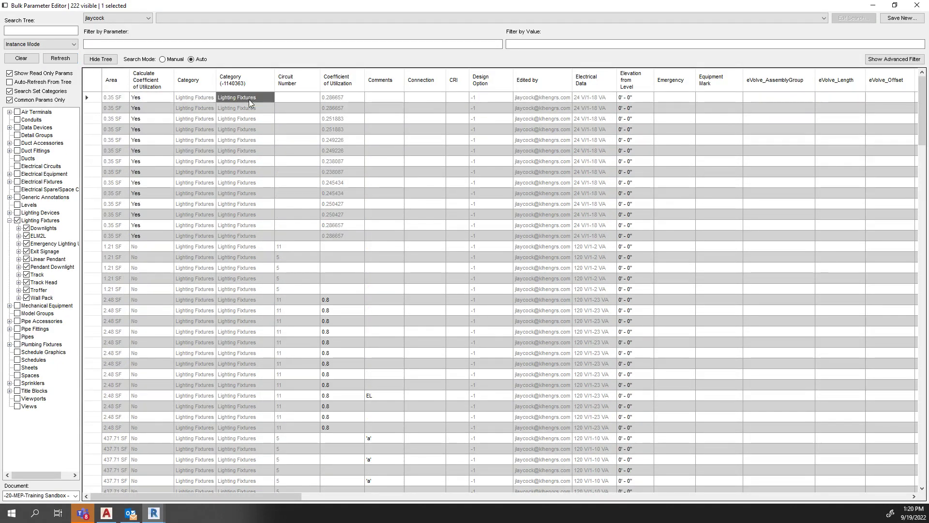
click(189, 44)
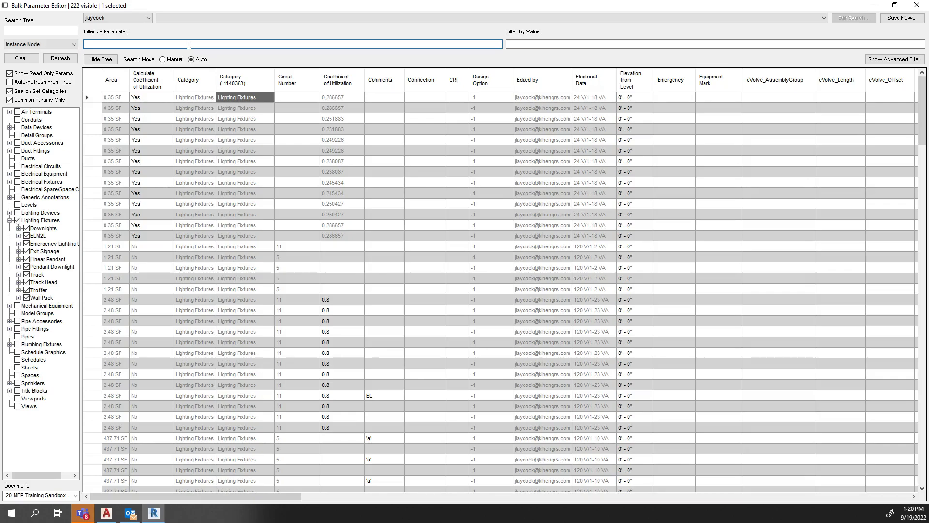
Add Family and Type, Circuit Number and Panel as table columns with the Column Picker
right_click(256, 140)
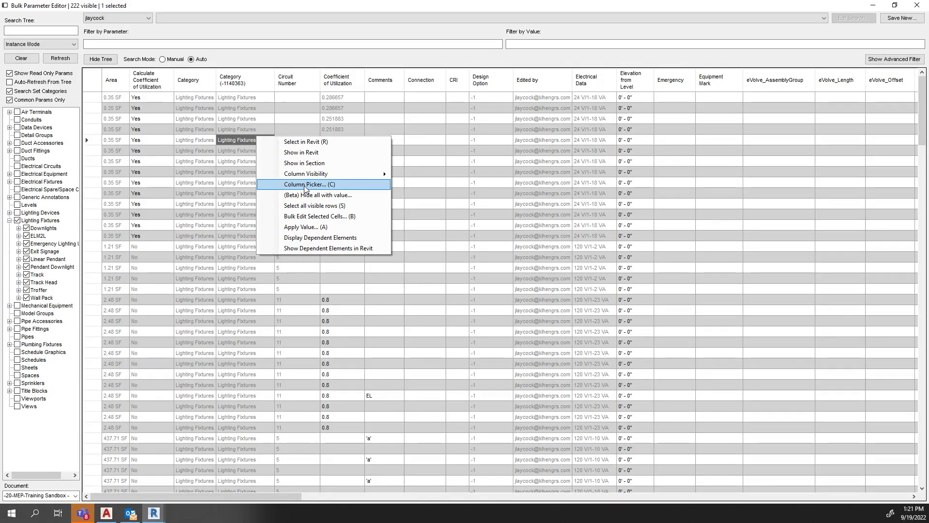
click(306, 184)
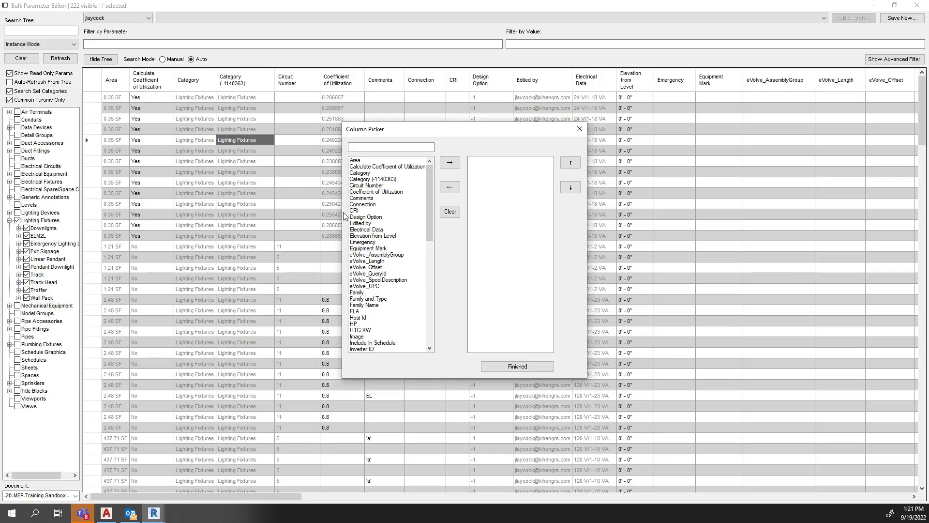
click(362, 212)
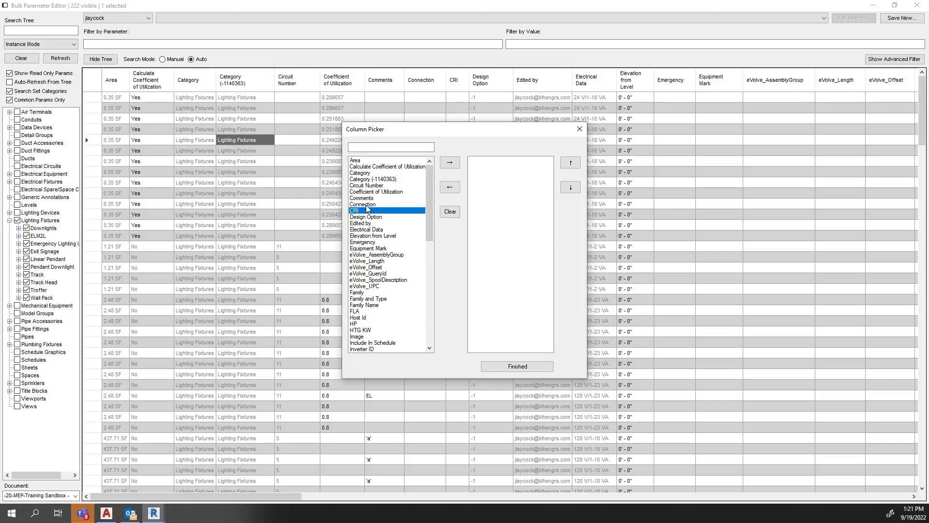
key(f)
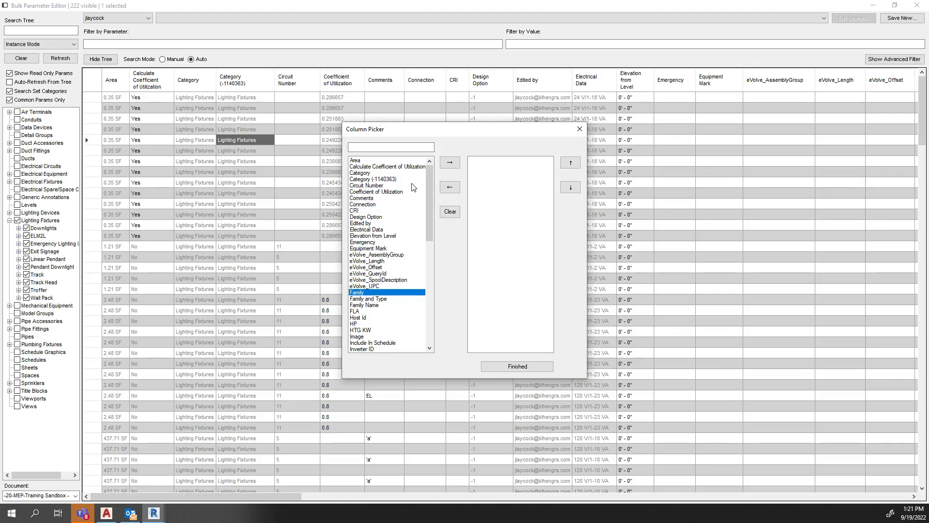
double_click(382, 299)
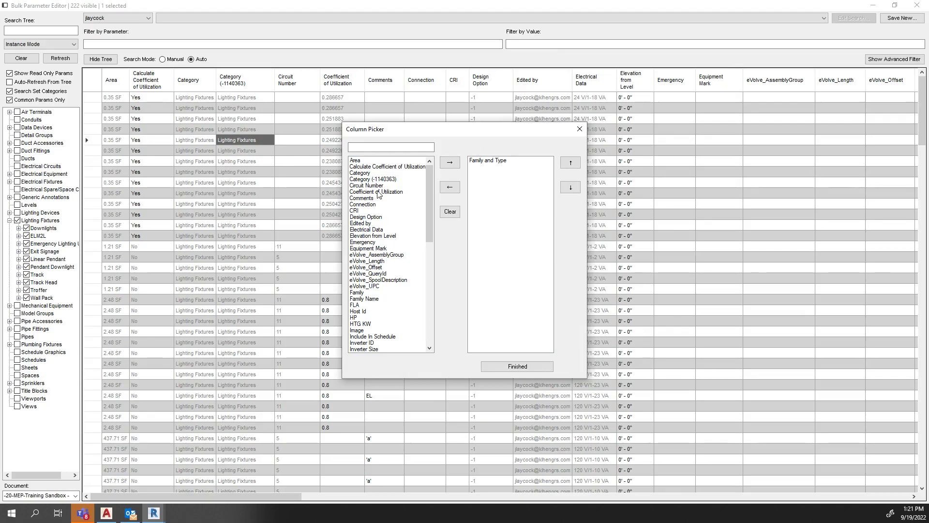
click(385, 192)
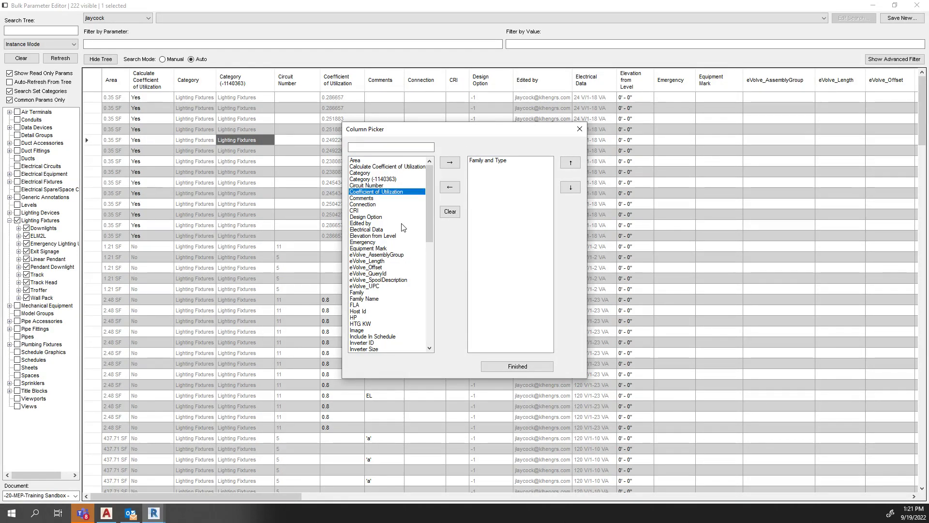
click(375, 186)
double_click(375, 186)
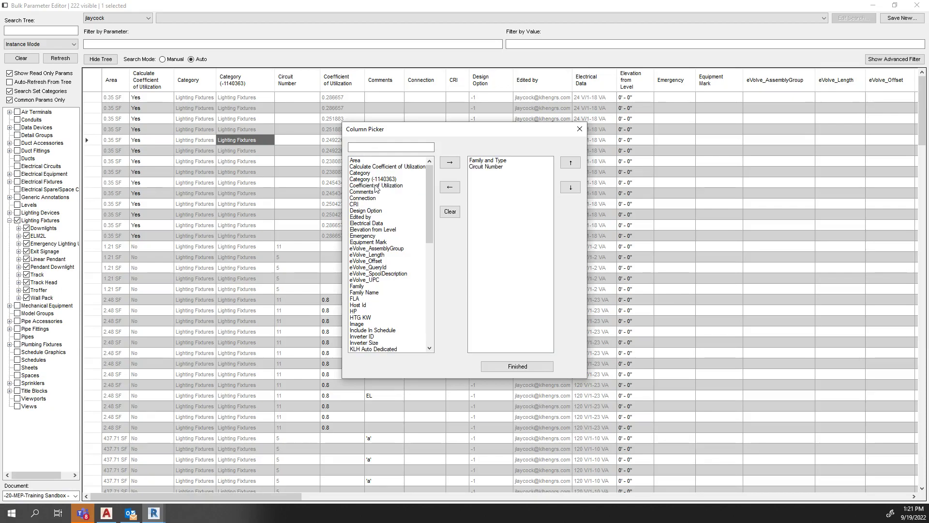
key(p)
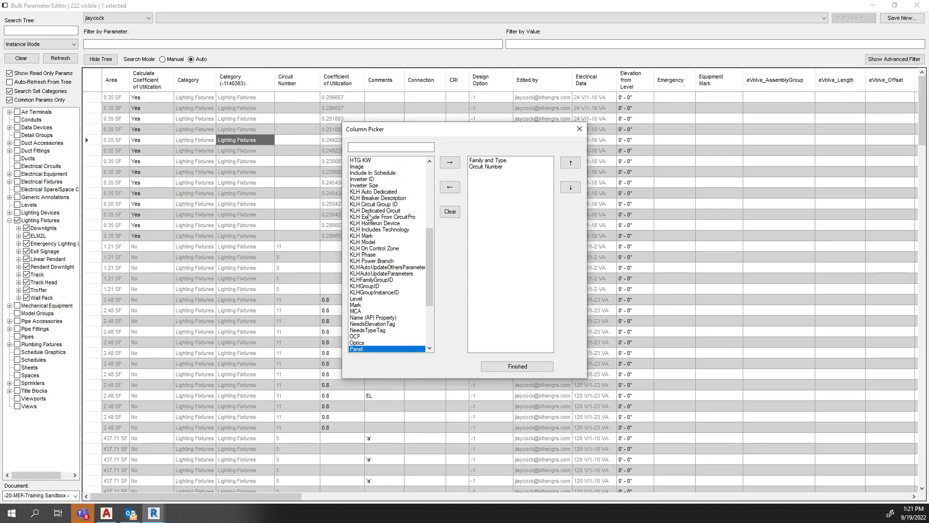
double_click(368, 349)
Add Comments and Inverter ID to the picked columns and apply the column selection to the table
click(364, 280)
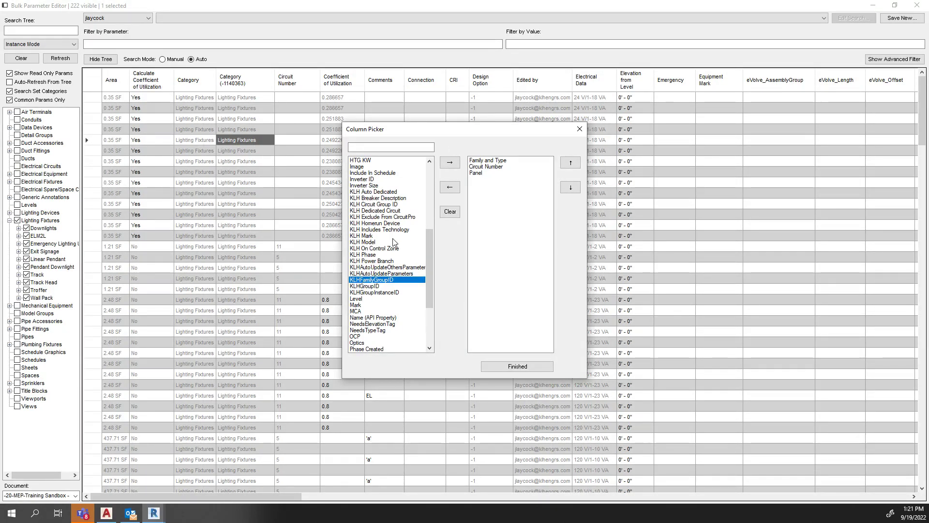
scroll(395, 239, up, 5)
key(c)
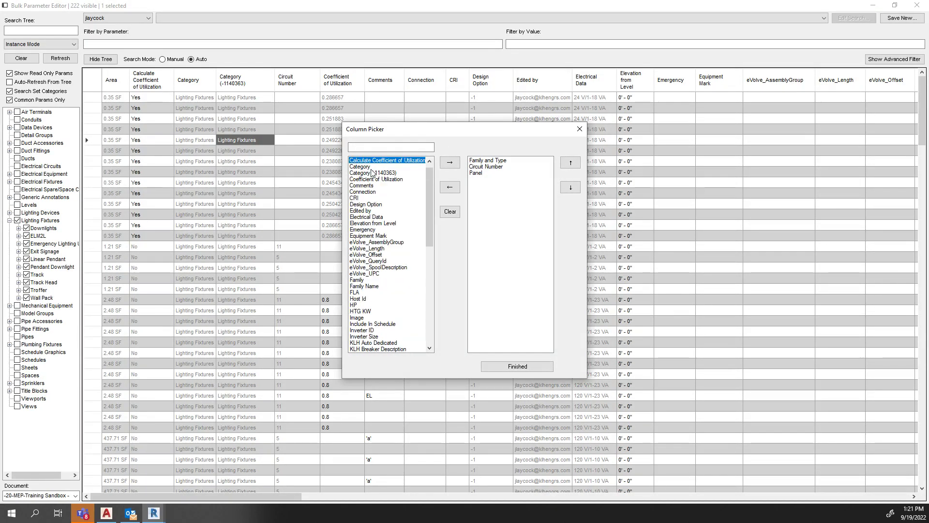
double_click(363, 186)
click(364, 211)
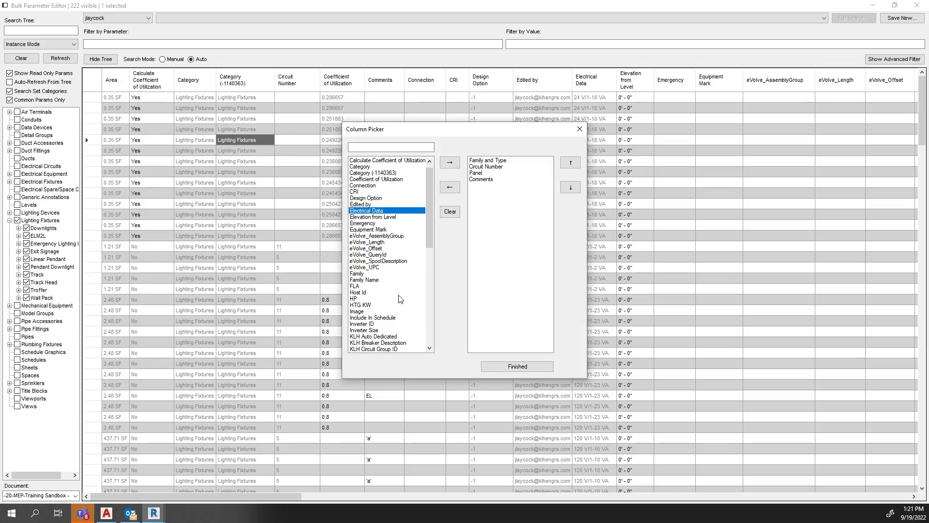
double_click(372, 324)
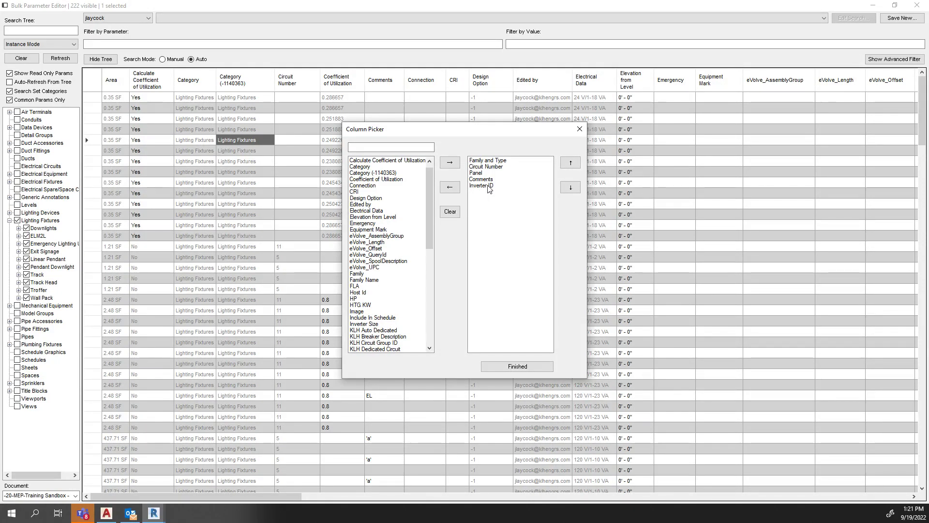
click(488, 186)
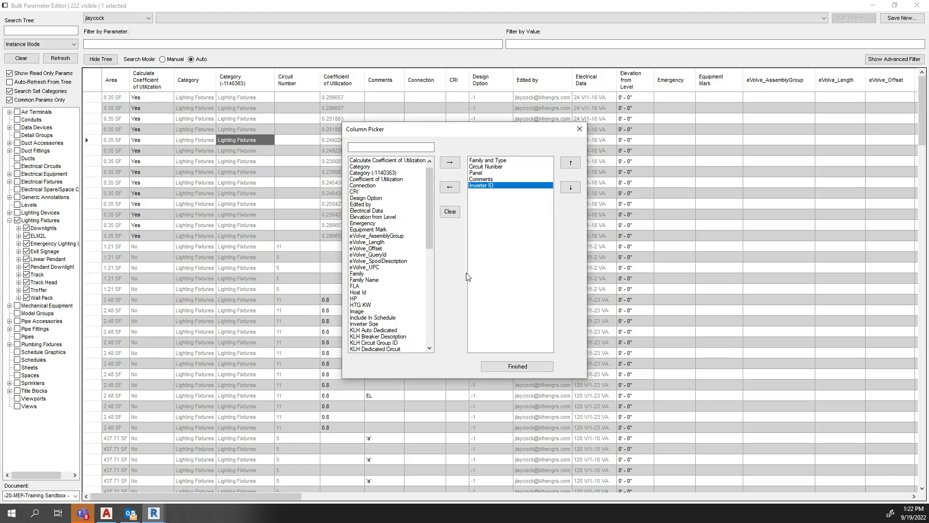
click(539, 369)
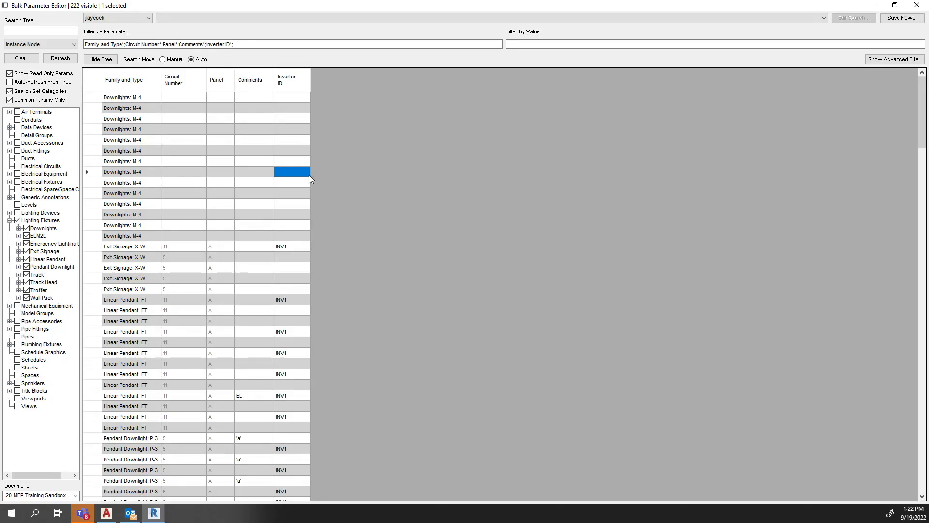
Look through the fixture rows and filter the table by the value "inv"
click(537, 44)
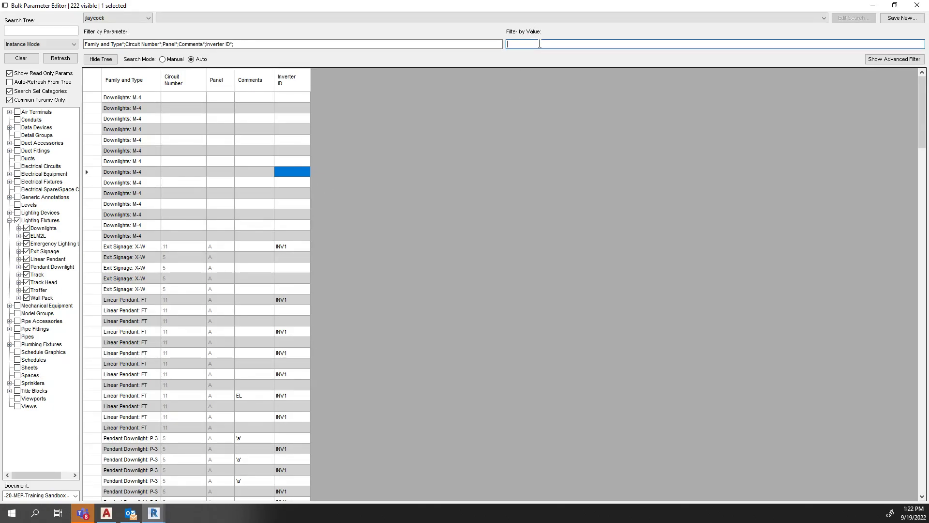
scroll(225, 248, down, 8)
scroll(225, 247, up, 8)
text(inv)
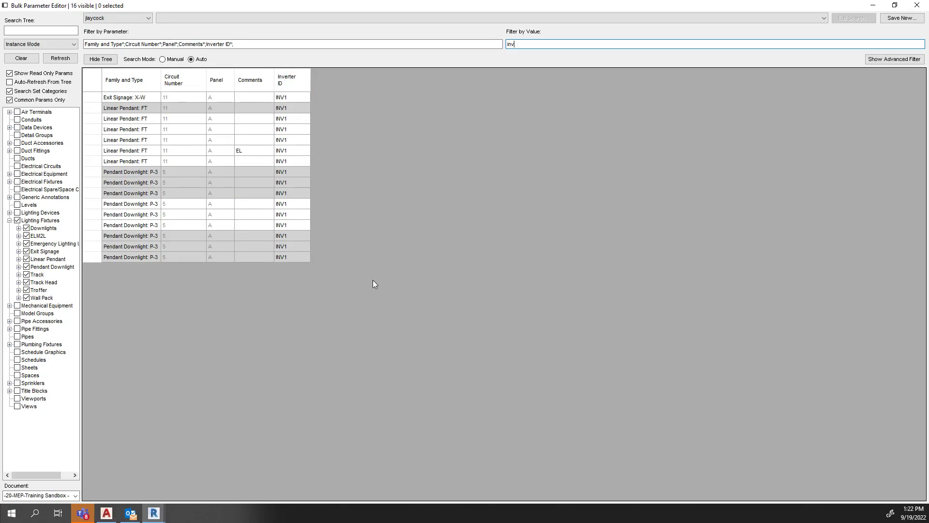
click(295, 98)
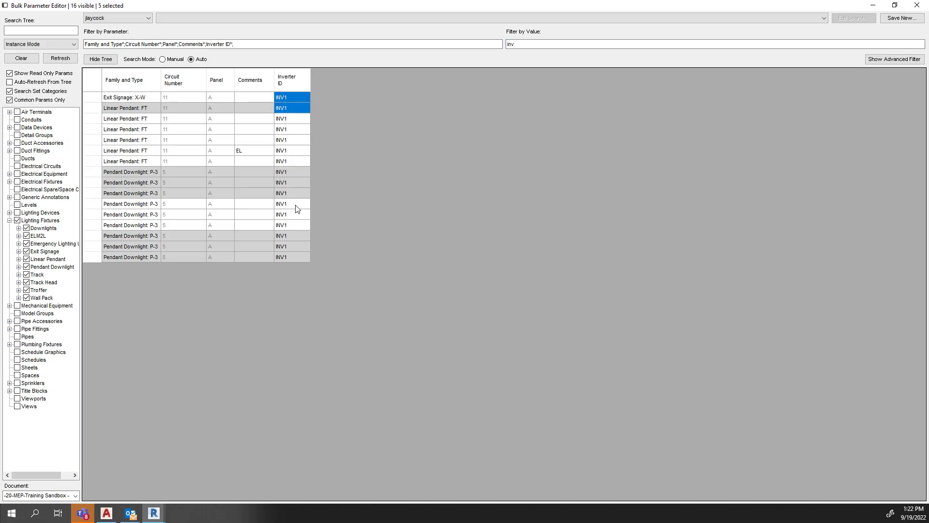
shift+click(295, 260)
right_click(294, 226)
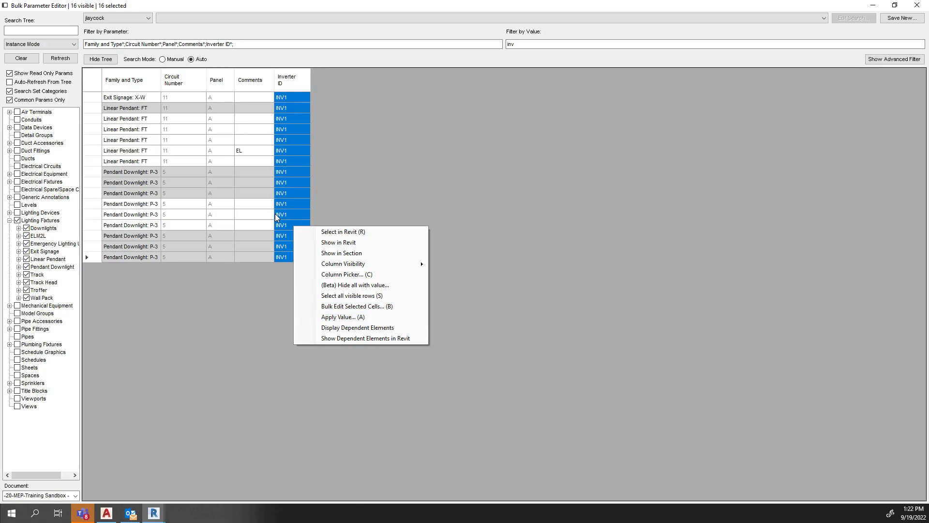
click(287, 172)
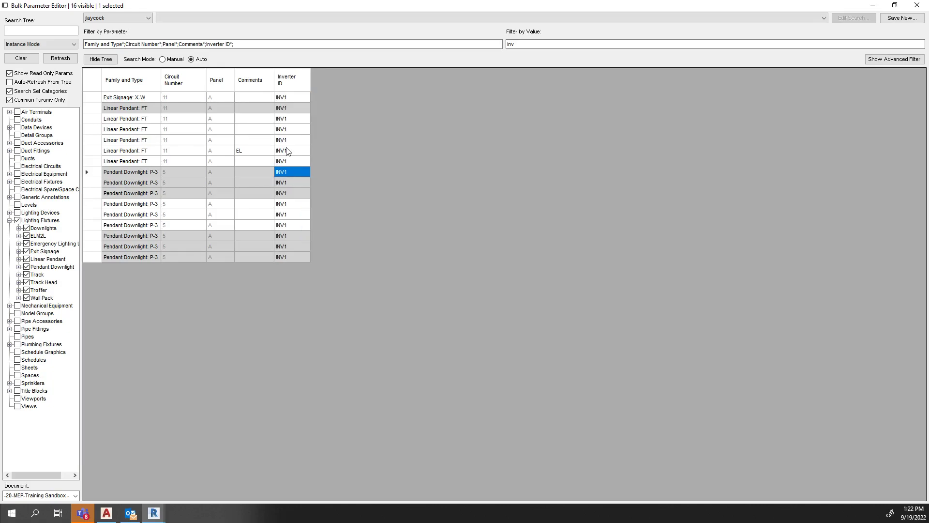
double_click(249, 151)
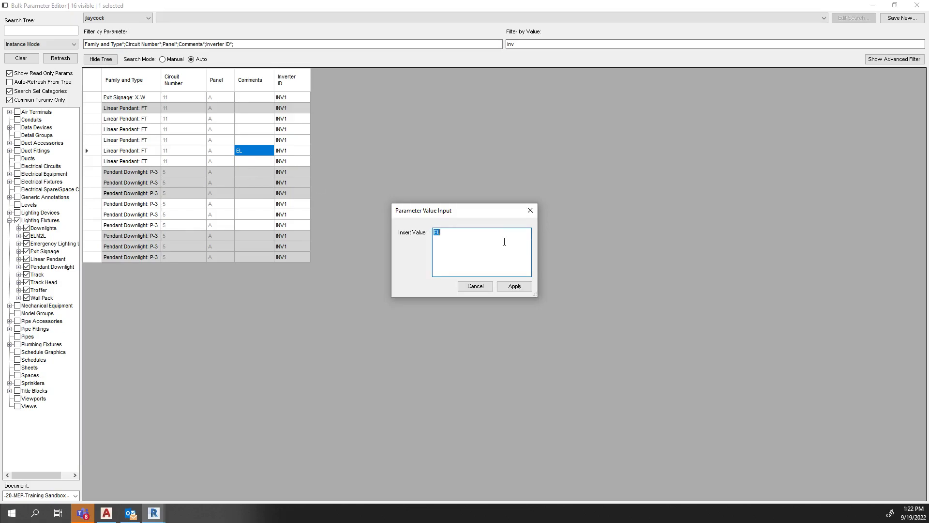
key(BackSpace)
key(Escape)
click(231, 180)
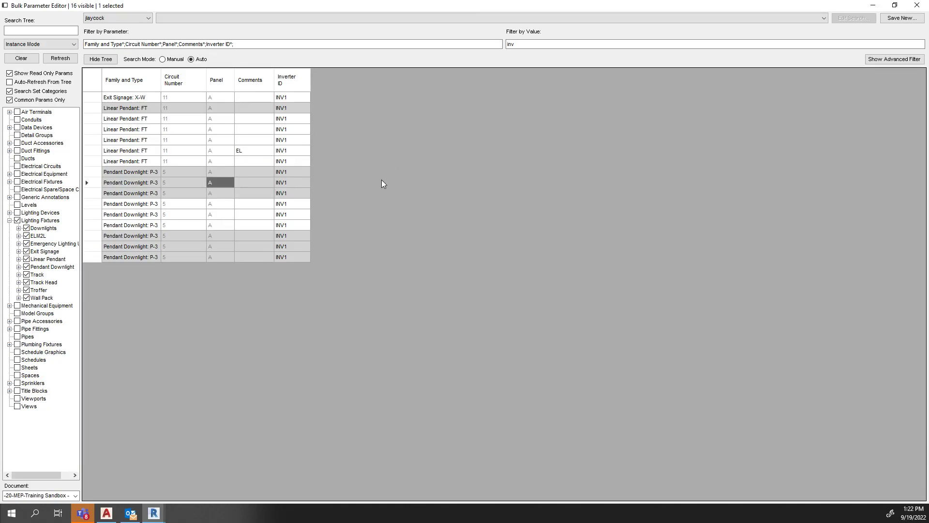
Set Comments to EL for all six Linear Pendant: FT rows in the filtered table
drag(253, 107, 251, 151)
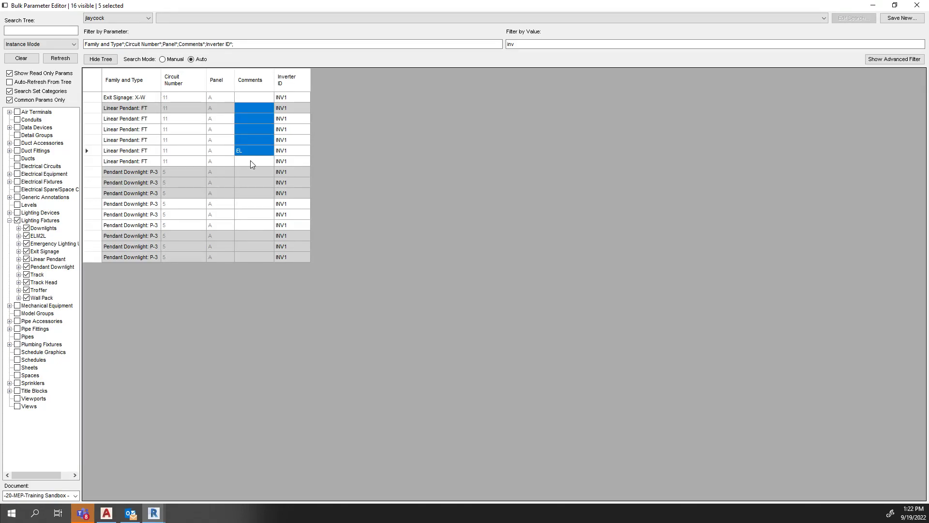
right_click(251, 163)
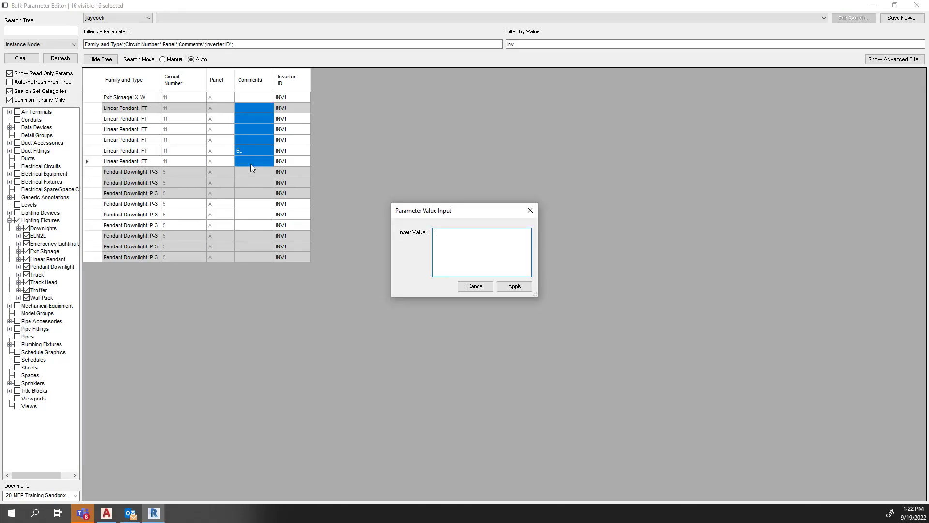
text(a)
key(BackSpace)
text(EL)
key(Return)
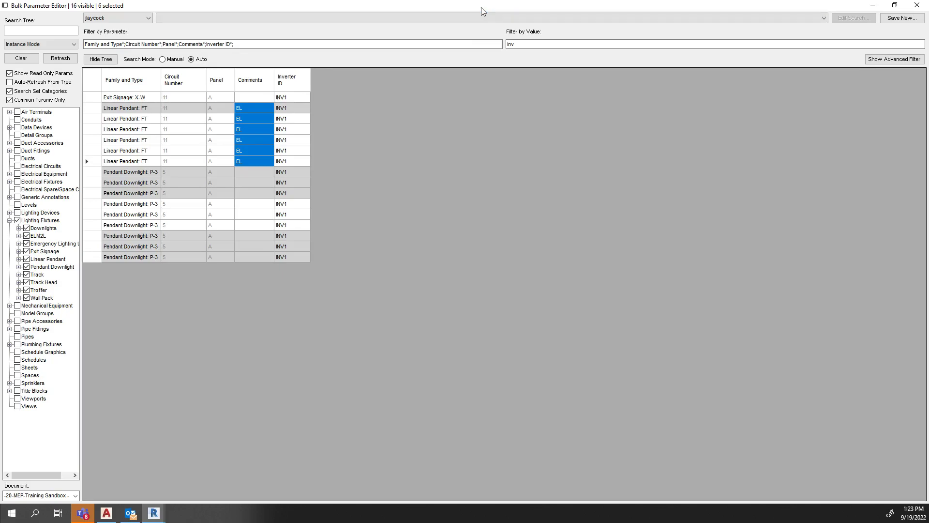
Place the editor beside the Level 1 electric lighting plan and select the six EL-commented Linear Pendant fixtures in Revit from the table
drag(492, 30, 726, 34)
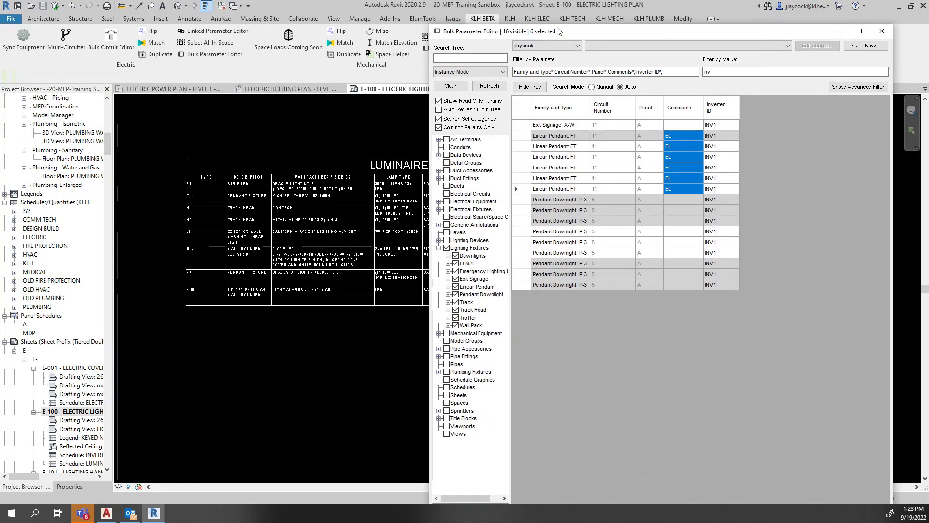
click(306, 90)
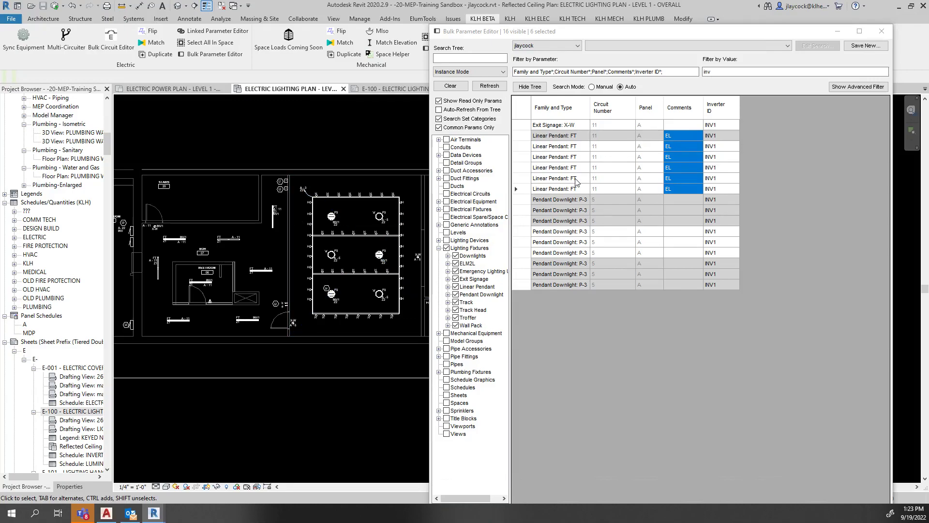
drag(686, 134, 685, 179)
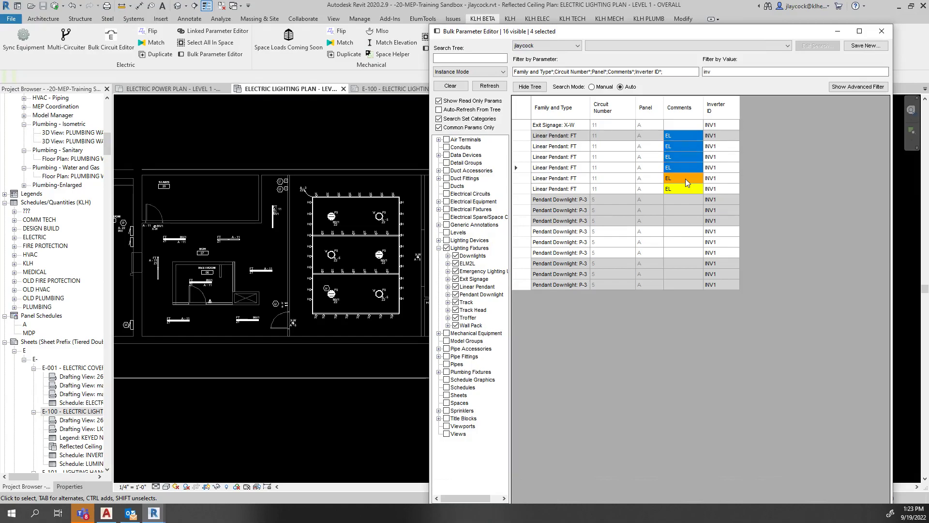
right_click(685, 188)
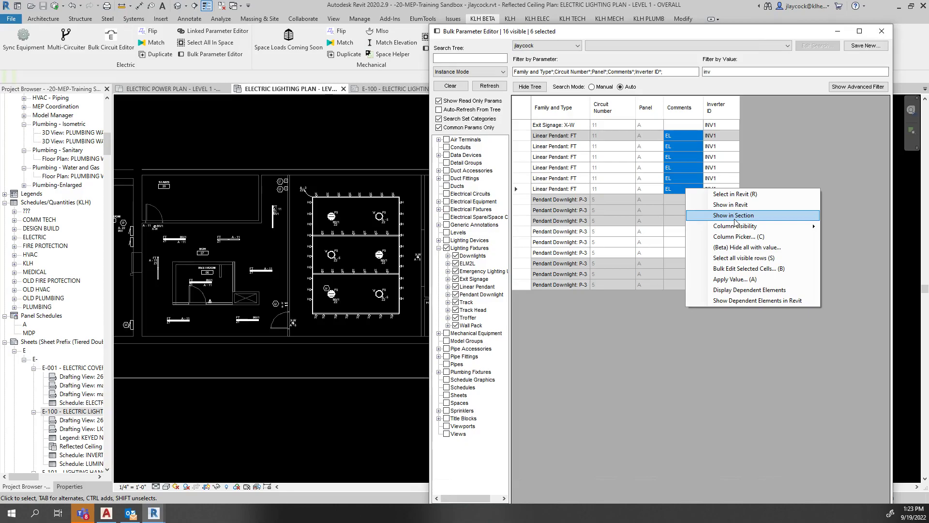
click(667, 138)
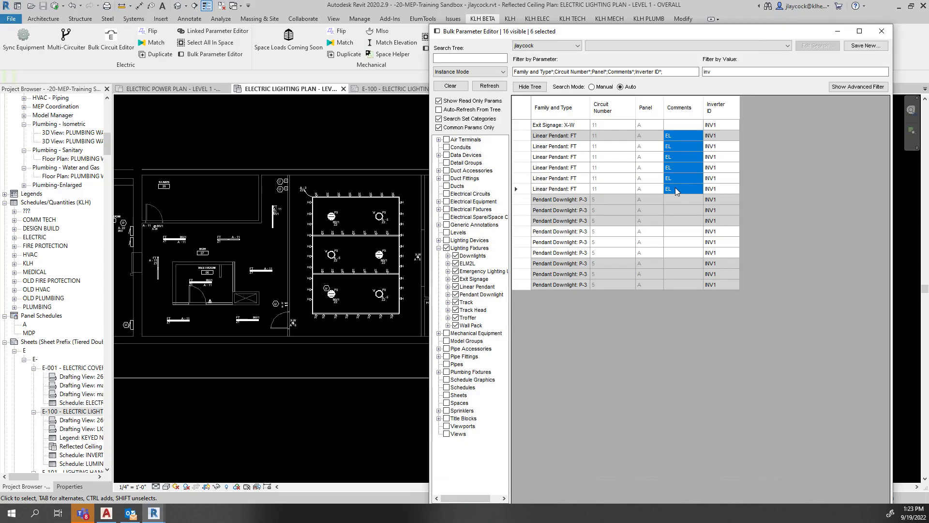
click(326, 170)
middle_drag(326, 169, 330, 168)
scroll(328, 170, down, 3)
scroll(232, 214, up, 3)
middle_drag(232, 213, 295, 253)
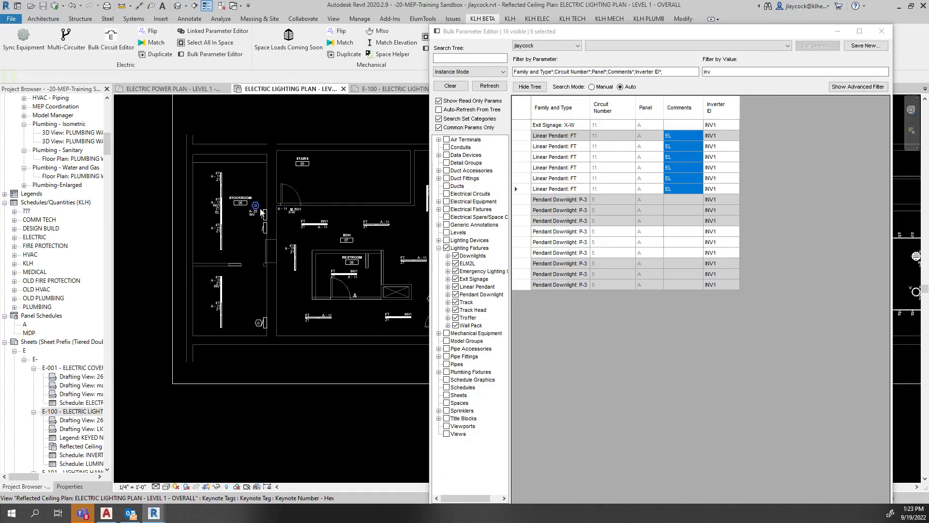
right_click(676, 145)
click(705, 151)
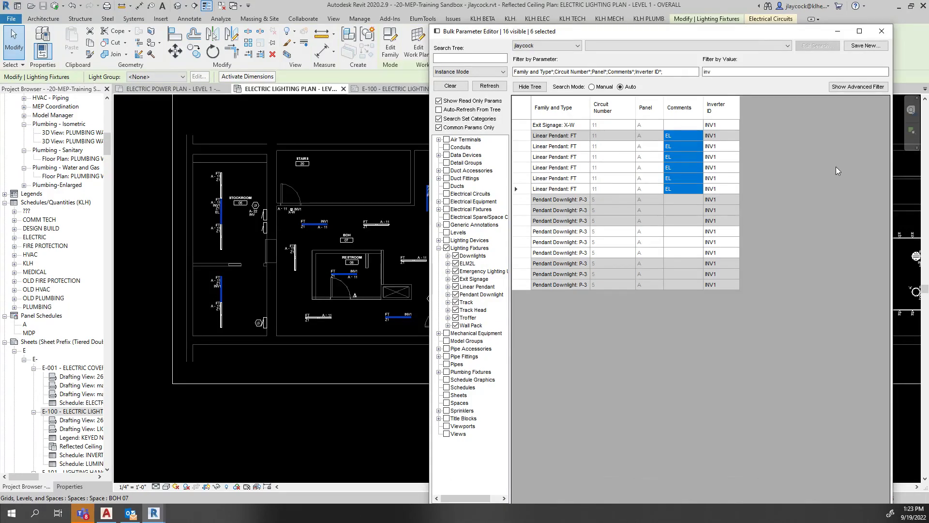
drag(714, 137, 717, 191)
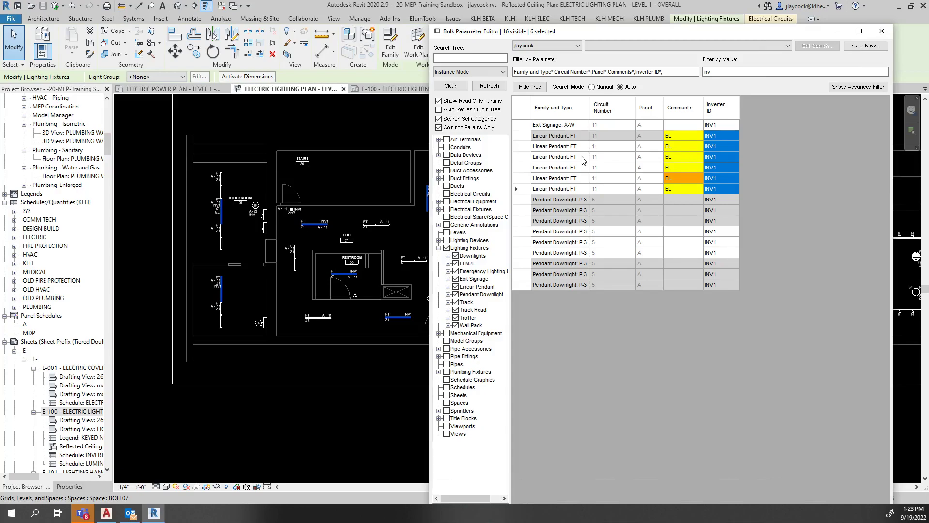
drag(584, 159, 687, 158)
right_click(687, 159)
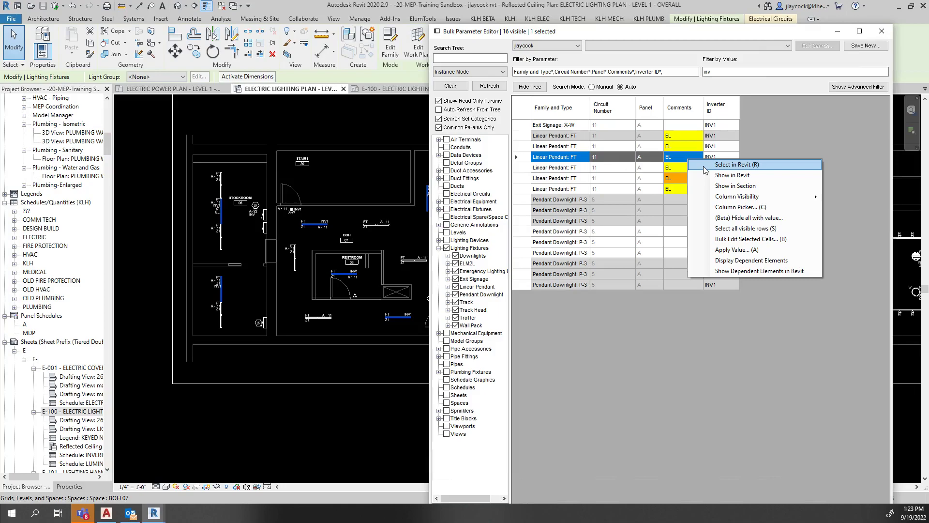
click(726, 164)
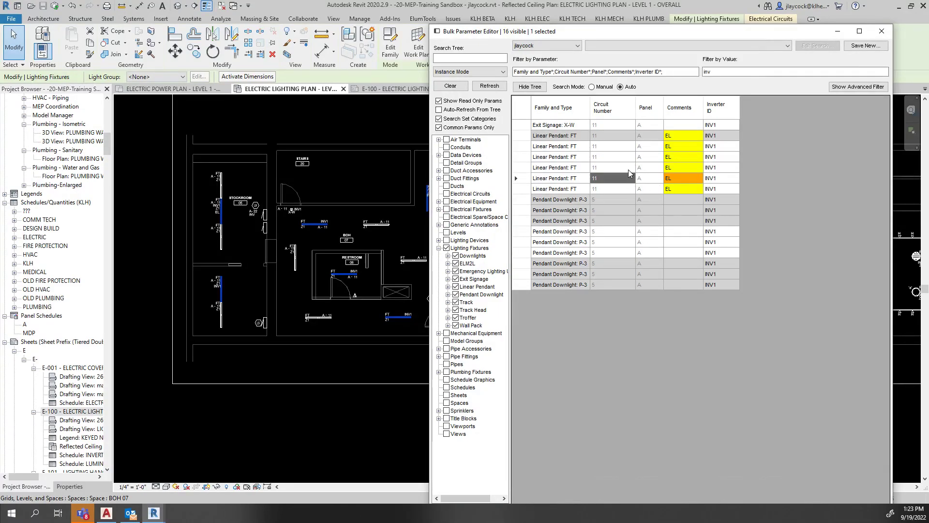
click(622, 209)
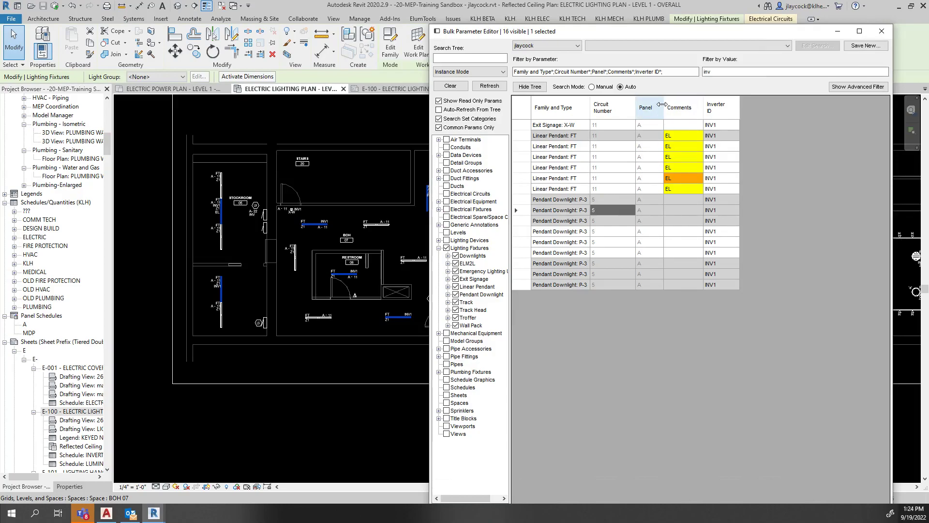
click(648, 135)
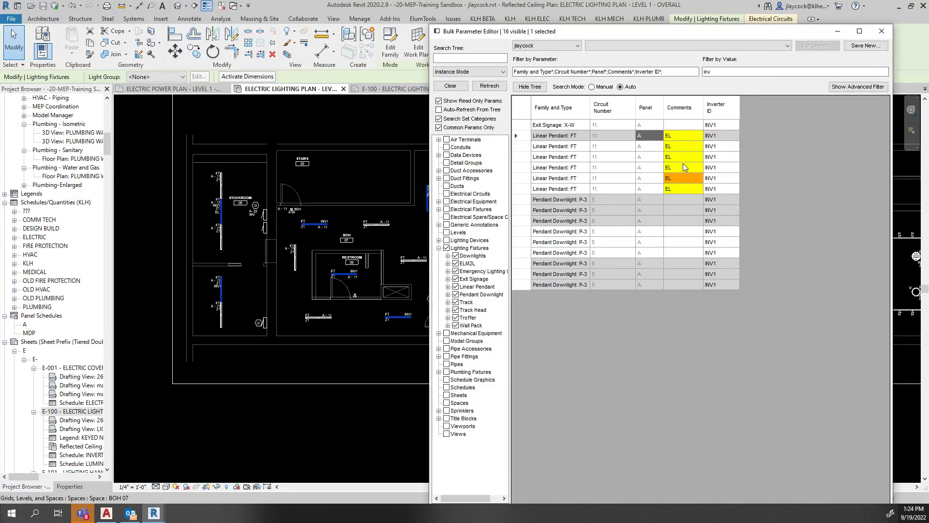
Clear the value filter to list all lighting fixtures again and maximize the Bulk Parameter Editor
double_click(728, 71)
key(BackSpace)
click(667, 244)
scroll(667, 247, down, 8)
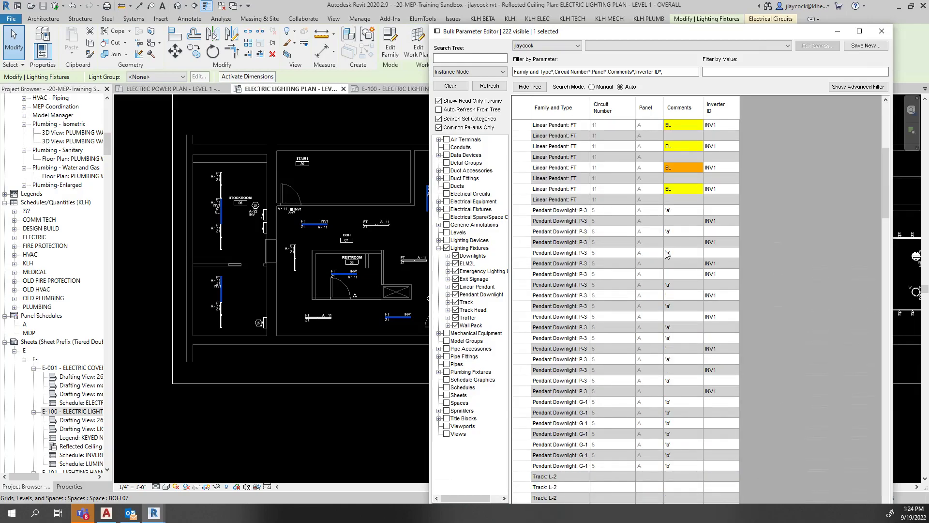
double_click(785, 32)
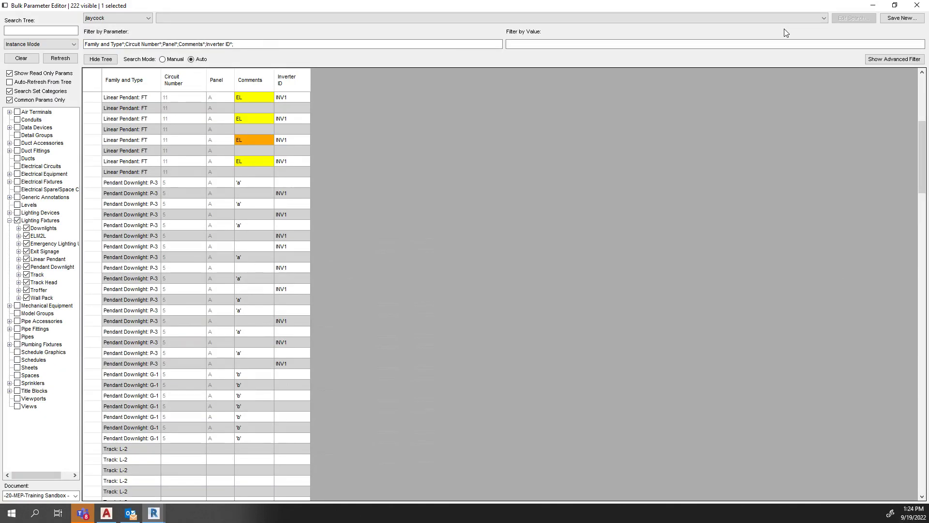
click(183, 267)
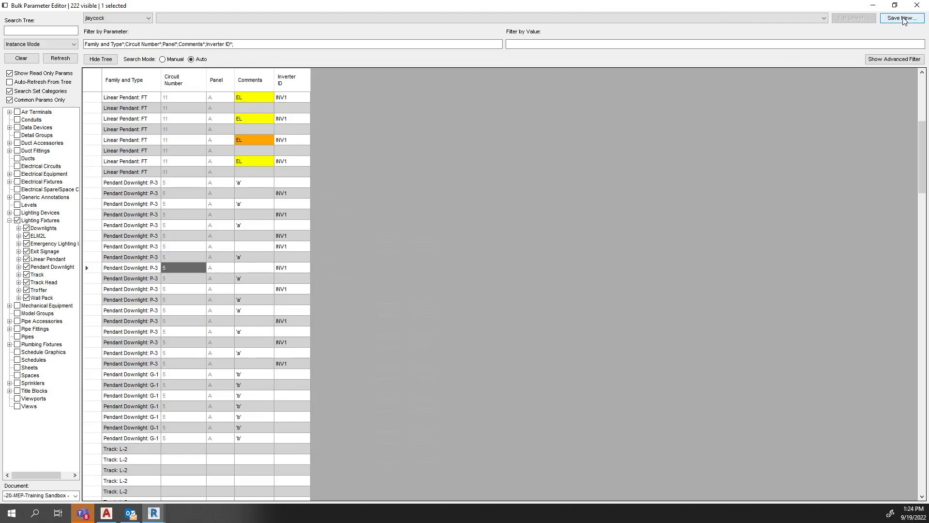
Save the current parameter search as "Emergency Lighting" with category Lighting Fixtures, Instance Mode and an empty value search
click(903, 18)
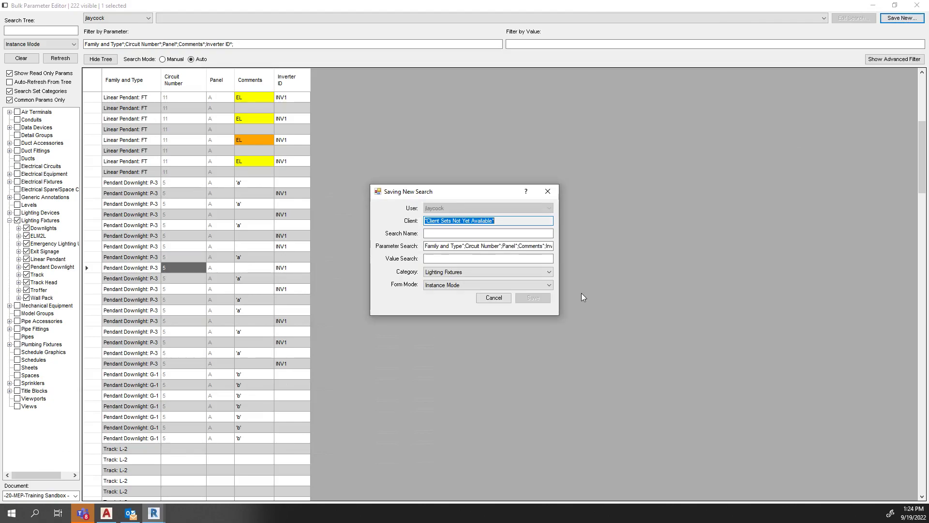
click(435, 234)
text(eMER)
key(BackSpace)
key(BackSpace)
key(BackSpace)
key(BackSpace)
text(Emergency Lighting)
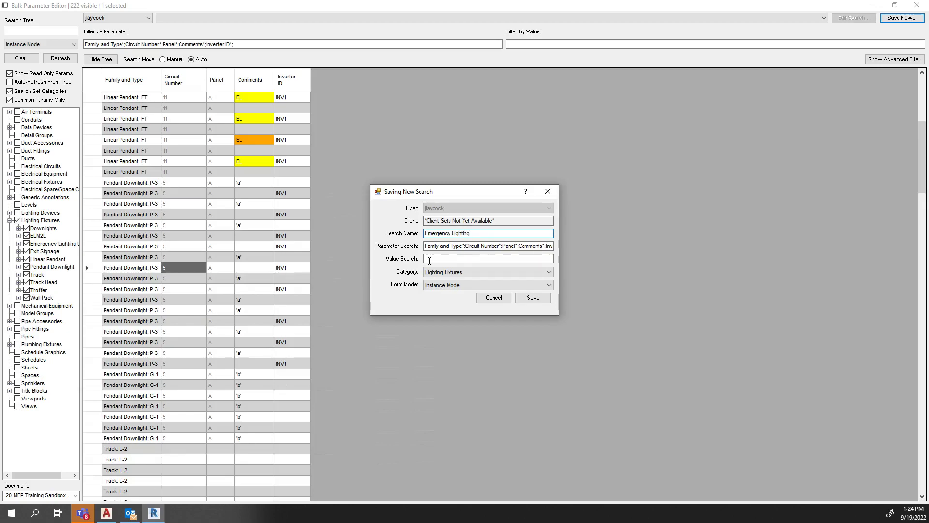
click(428, 260)
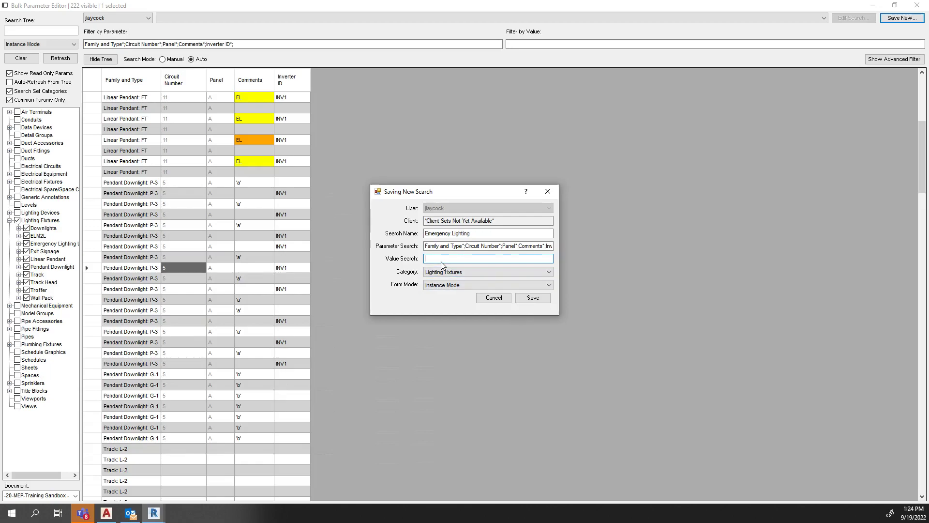
click(531, 299)
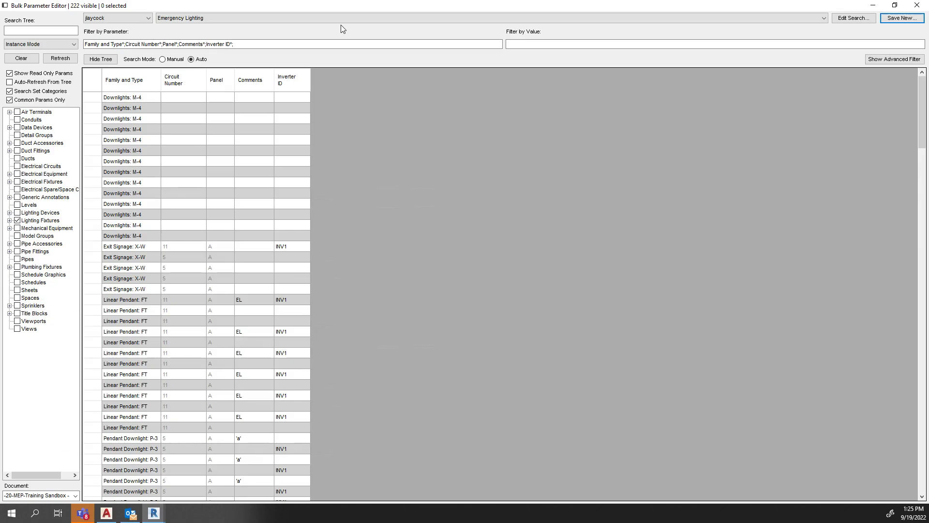
Check the saved search selection for Emergency Lighting and close the Bulk Parameter Editor
click(201, 20)
click(201, 21)
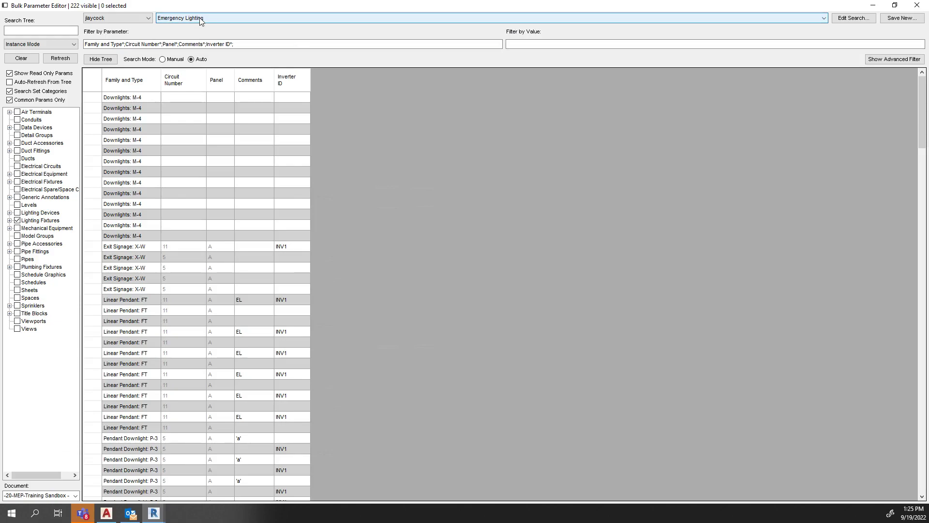
click(199, 145)
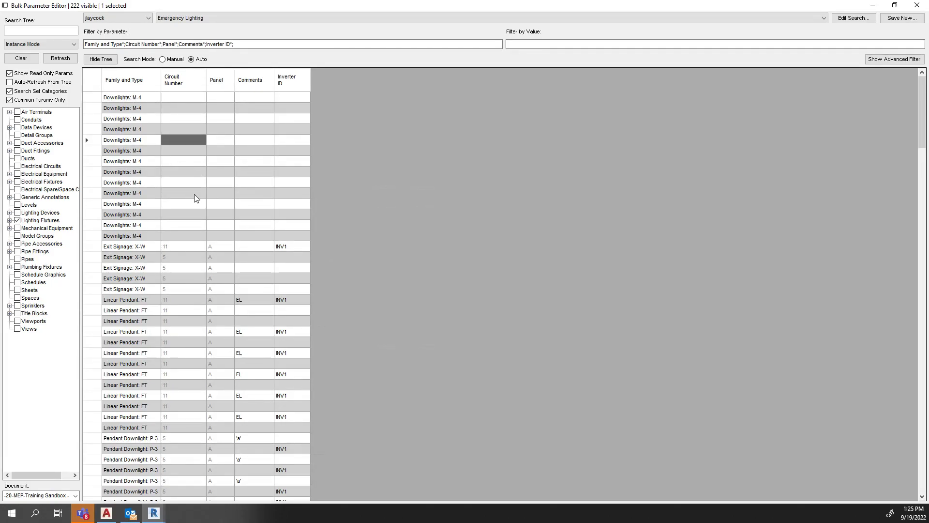
click(922, 5)
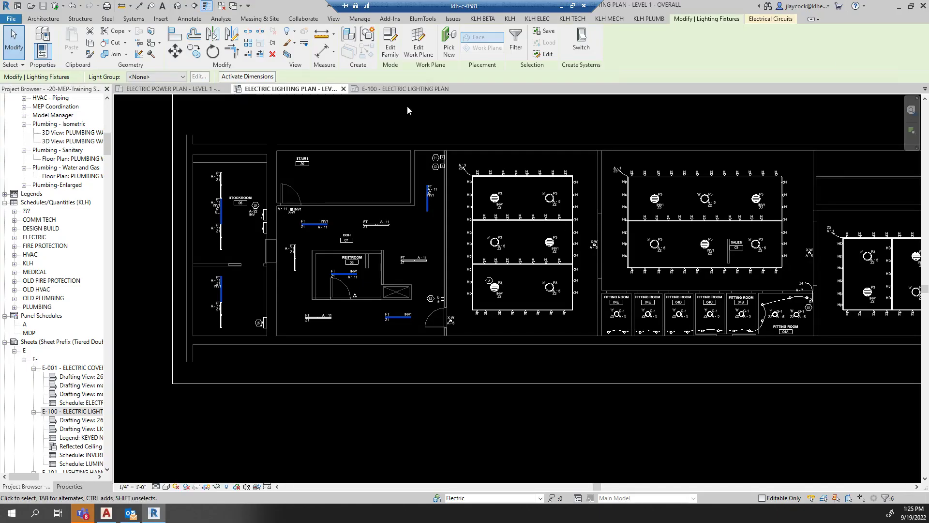
Open the Luminaire Schedule from sheet E-100 in the Bulk Parameter Editor in Type Mode
click(426, 89)
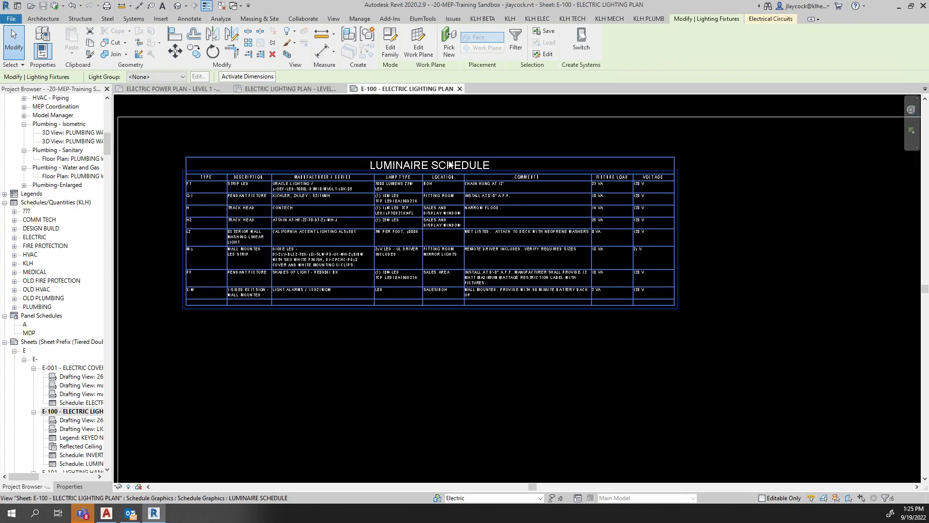
click(438, 244)
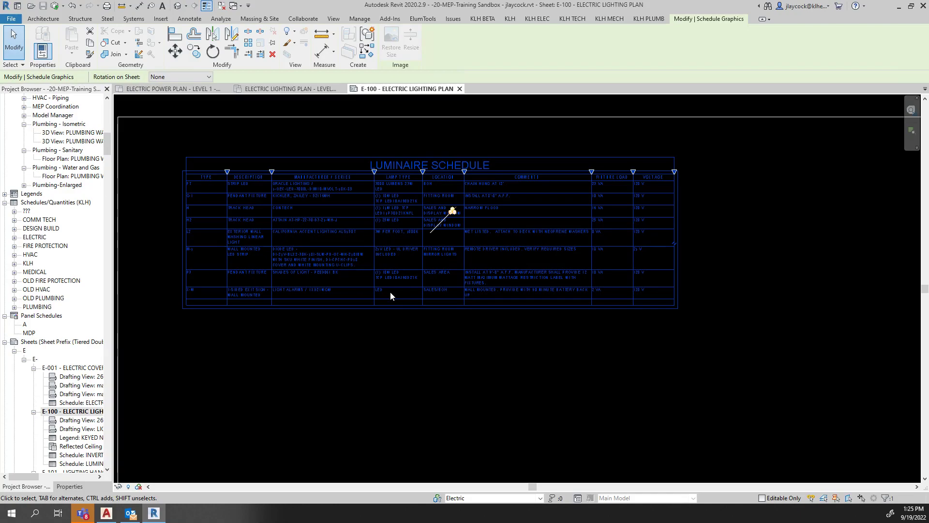
click(482, 18)
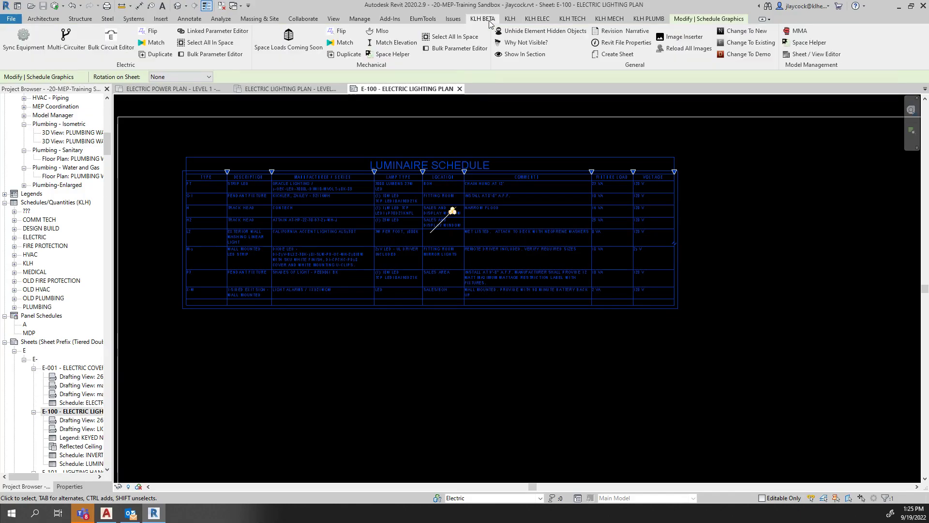
click(220, 54)
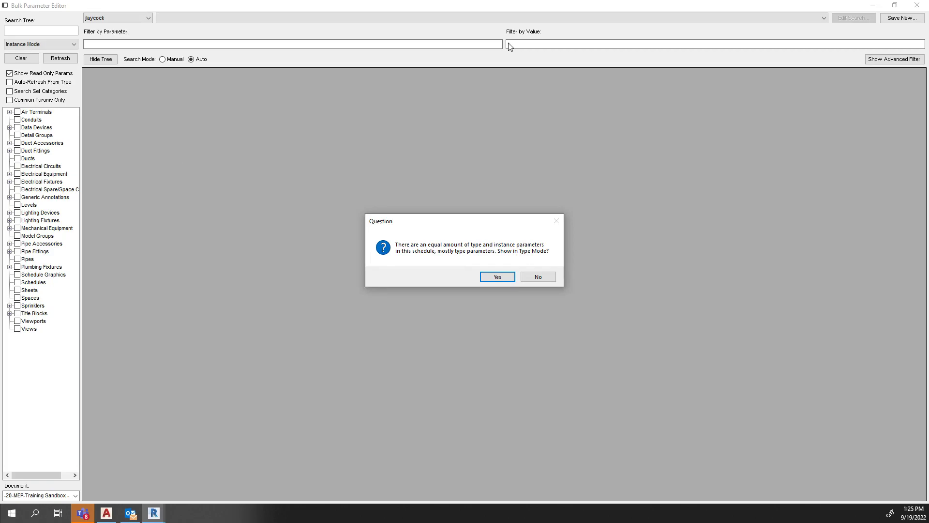
click(501, 277)
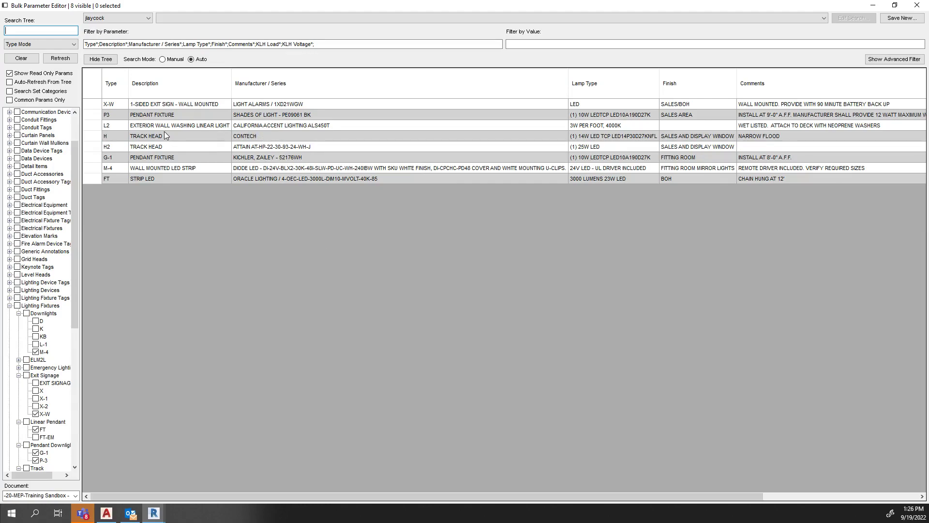
Set the description of fixture types H and H2 to "TRACK HEAD WHITE" in one bulk edit
drag(164, 136, 177, 146)
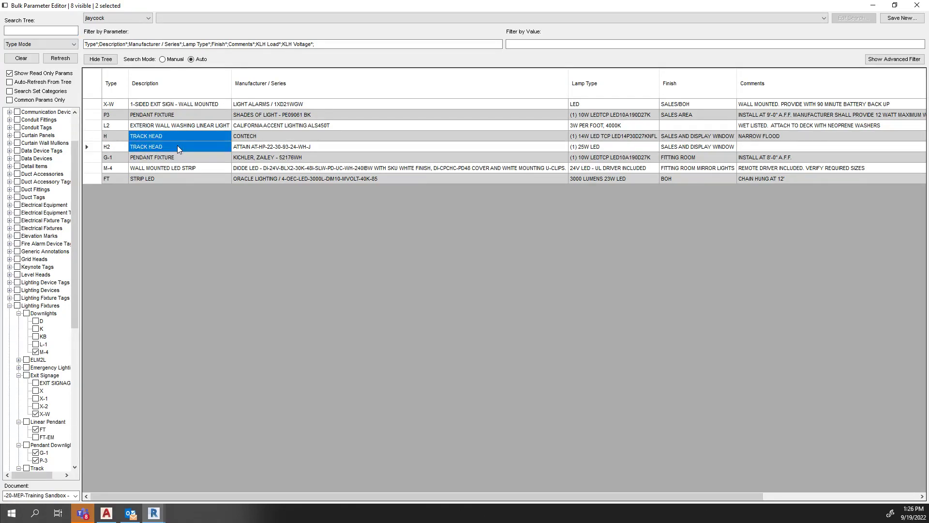
right_click(177, 146)
click(484, 235)
text(with)
key(BackSpace)
key(BackSpace)
key(BackSpace)
key(BackSpace)
key(BackSpace)
text(WHITE)
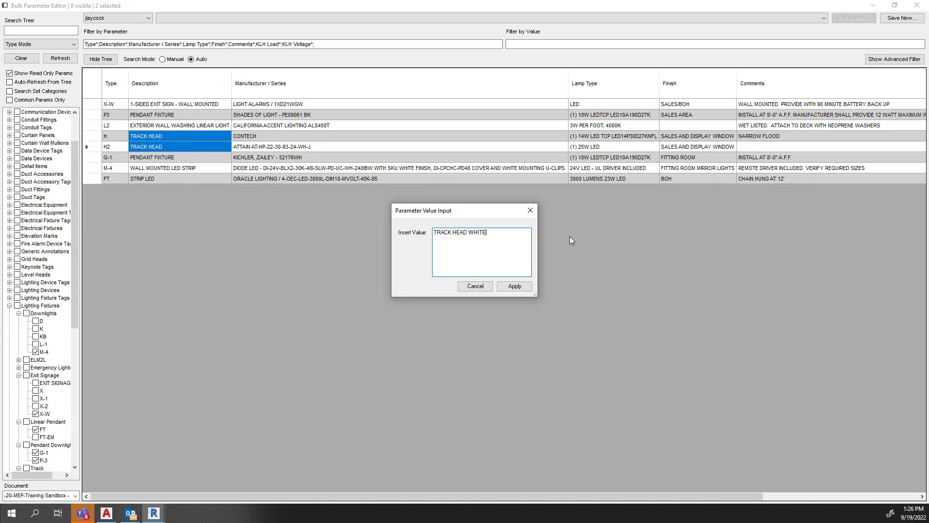
key(Return)
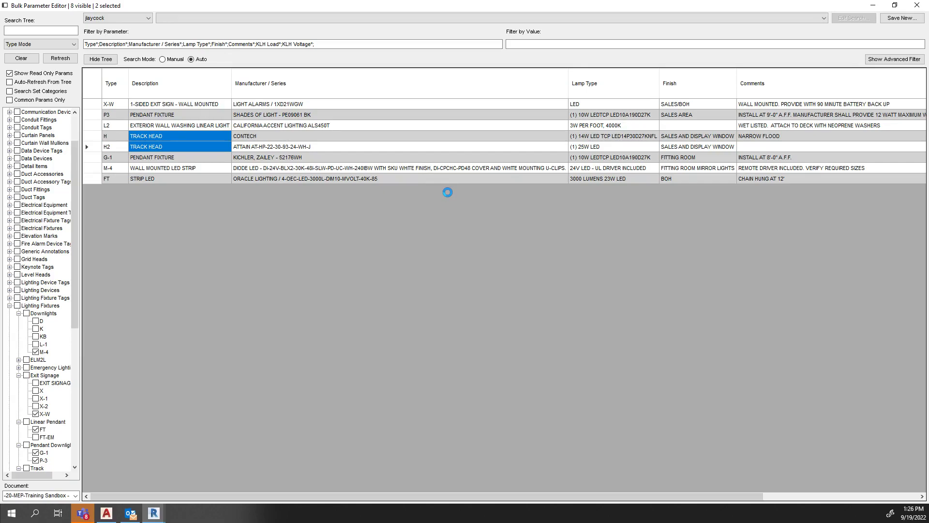
click(445, 179)
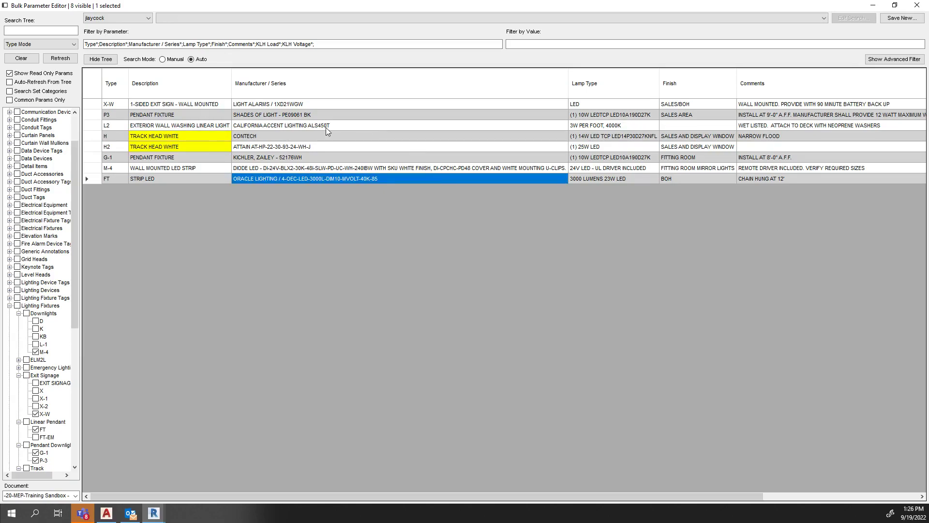